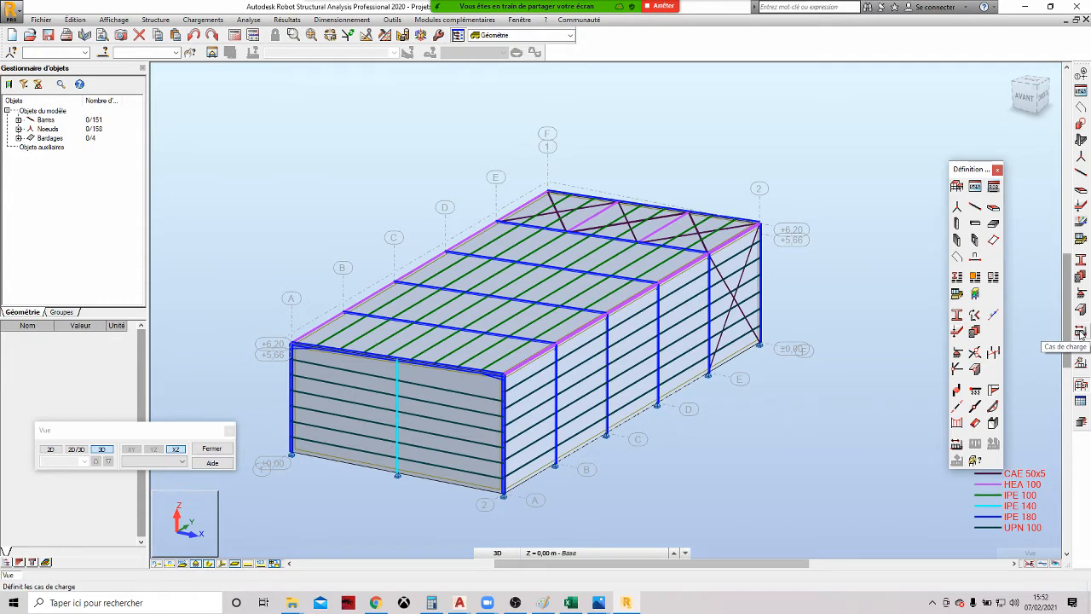
Open the load case definition and add a permanent load case named "poids propre"
click(1080, 333)
drag(493, 66, 790, 203)
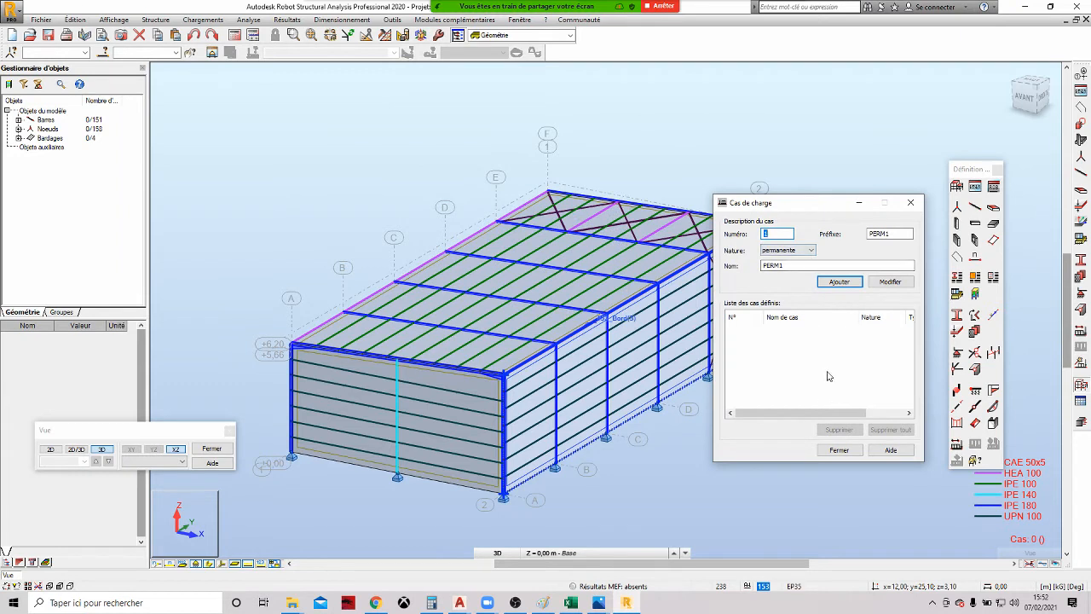
click(788, 249)
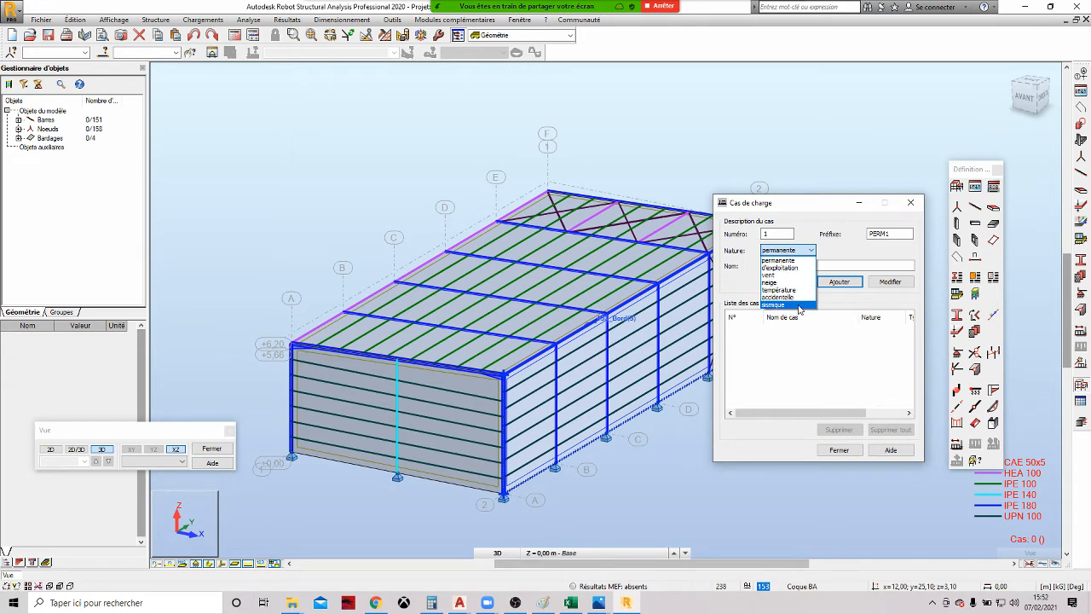
click(778, 260)
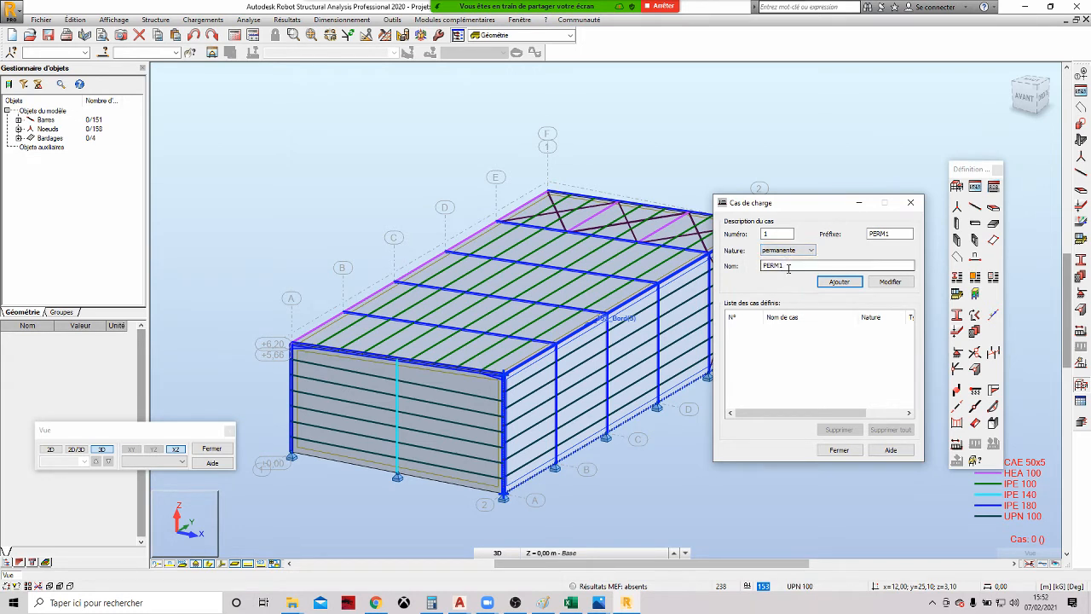
drag(791, 270, 755, 281)
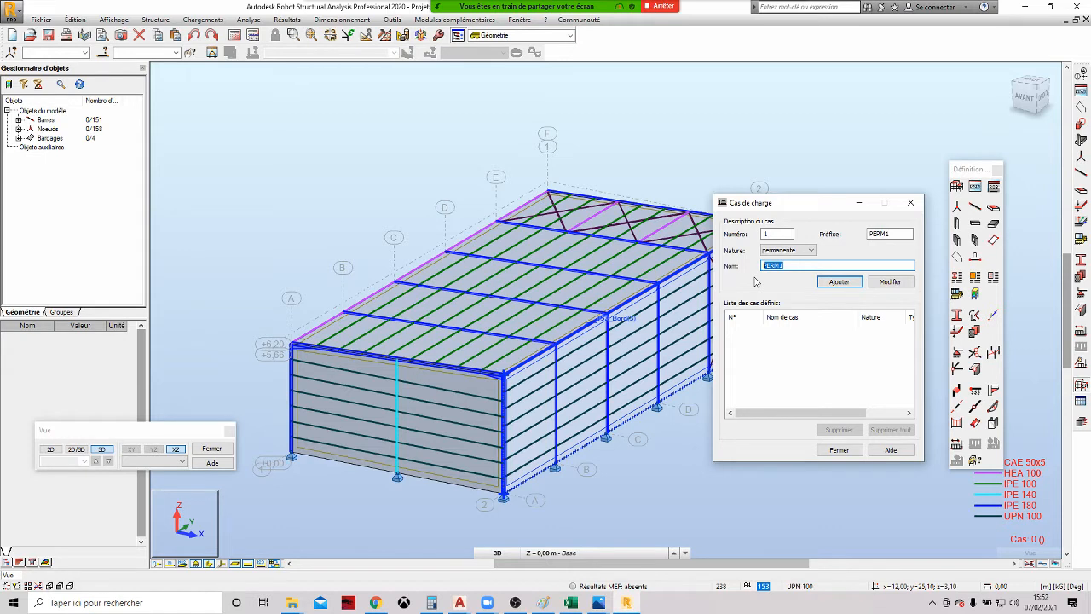
text(poids propre)
click(829, 283)
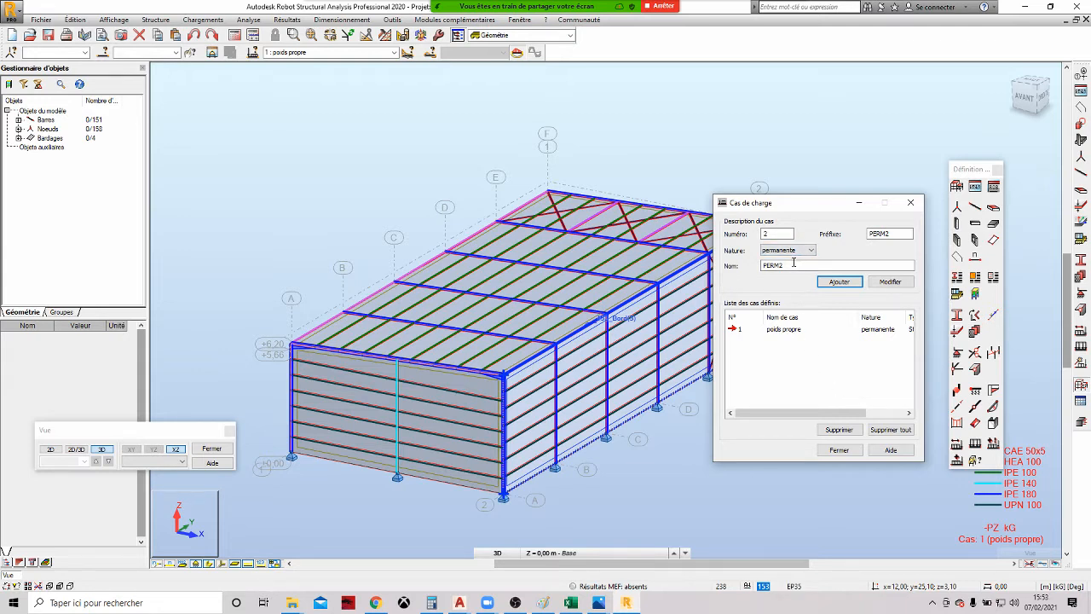
Consult the permanent loads in the Excel sheet and add a permanent load case named "couverture+etanchéité+isolant" in Robot
key(alt+Tab)
key(alt+Tab)
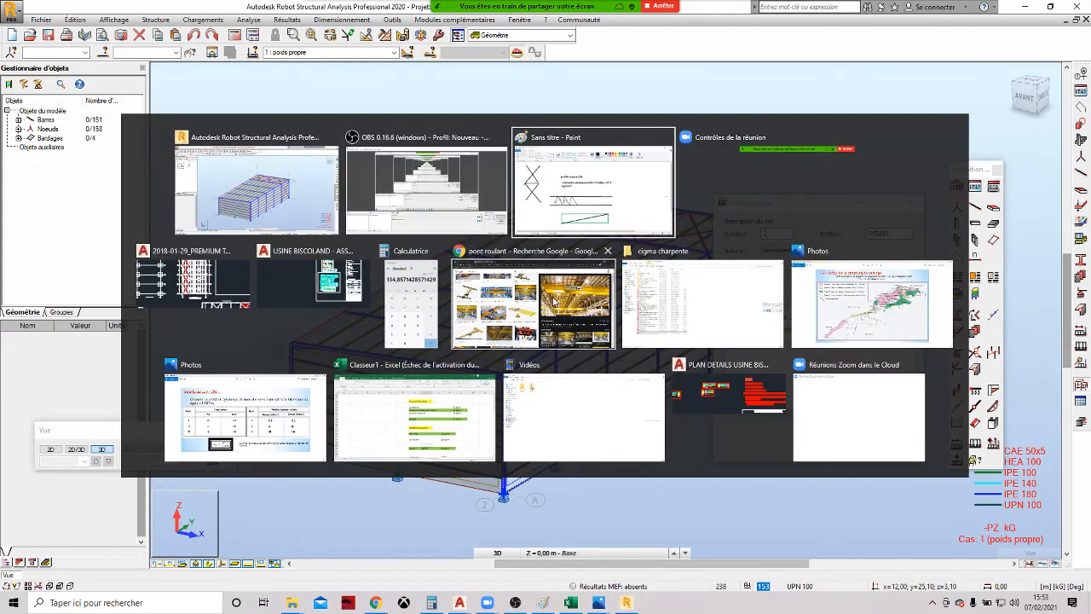
click(453, 413)
scroll(634, 304, up, 1)
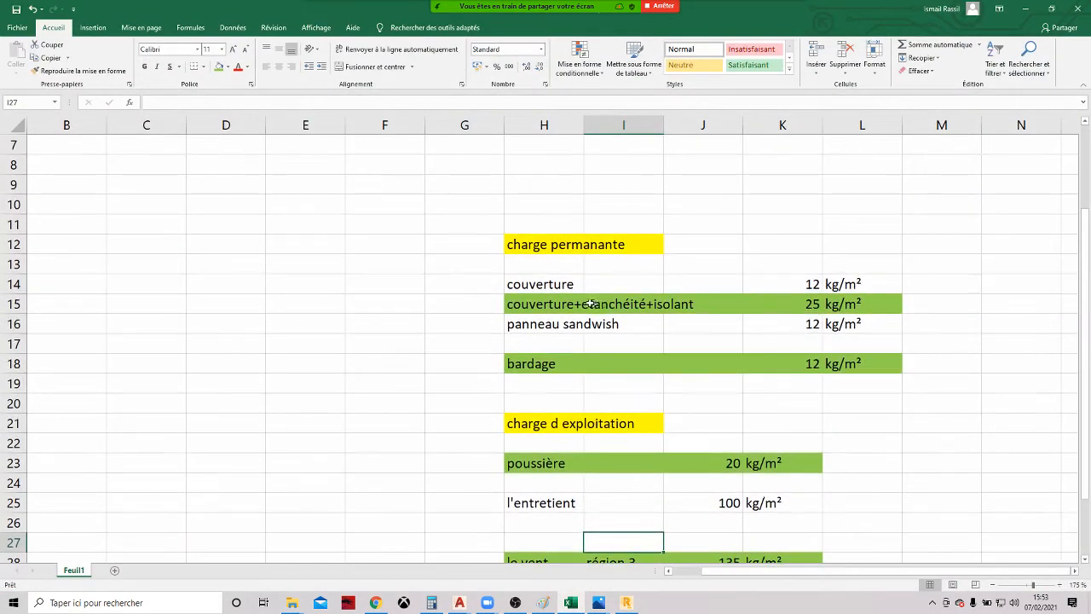
click(590, 304)
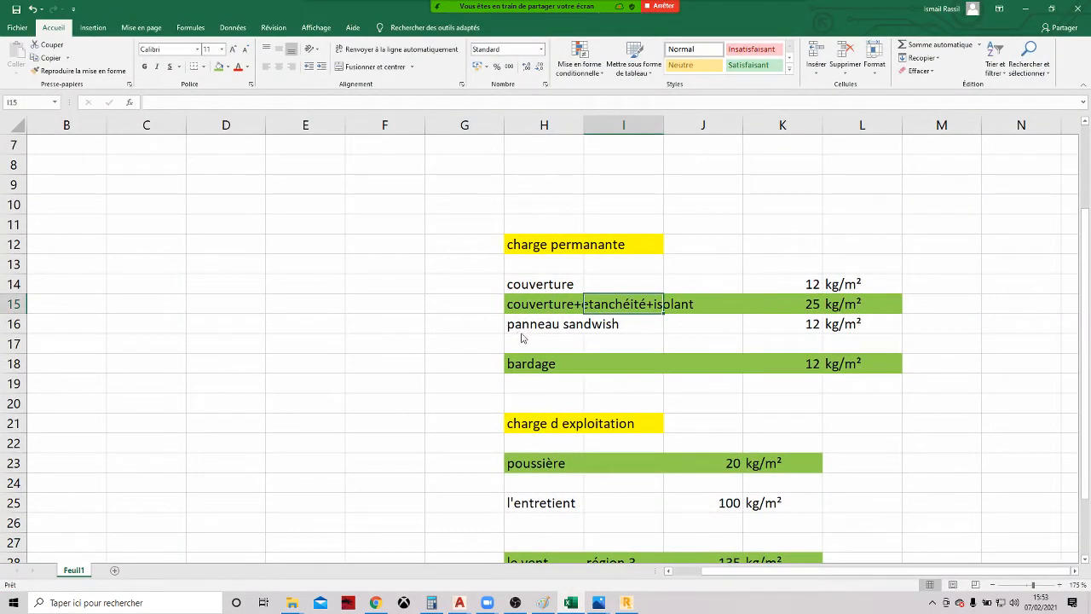
key(alt+Tab)
double_click(794, 267)
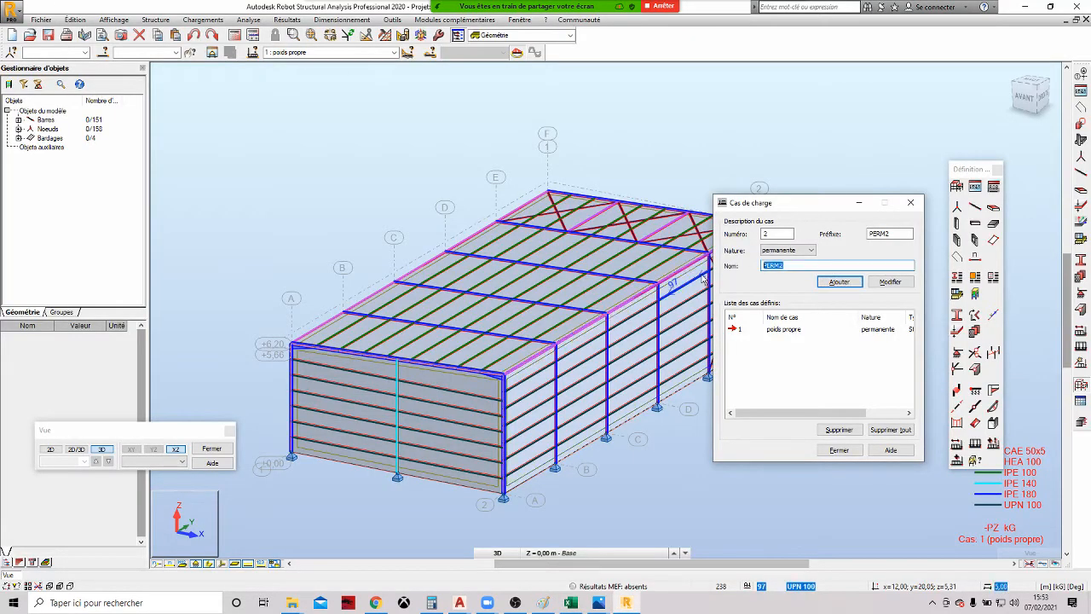
text(couvertur)
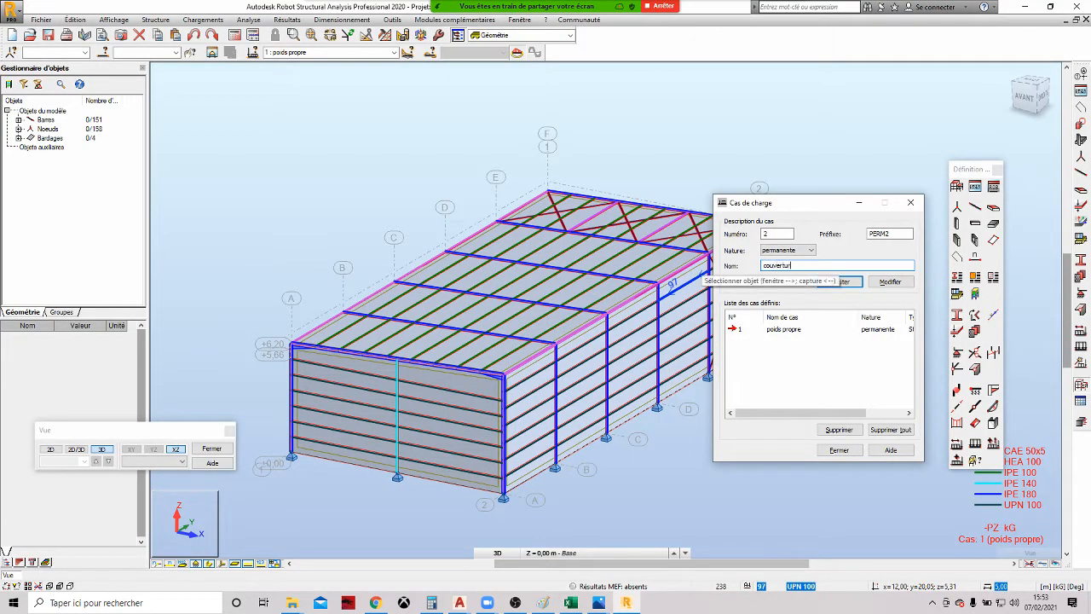
text(e+etanchéité+isolant)
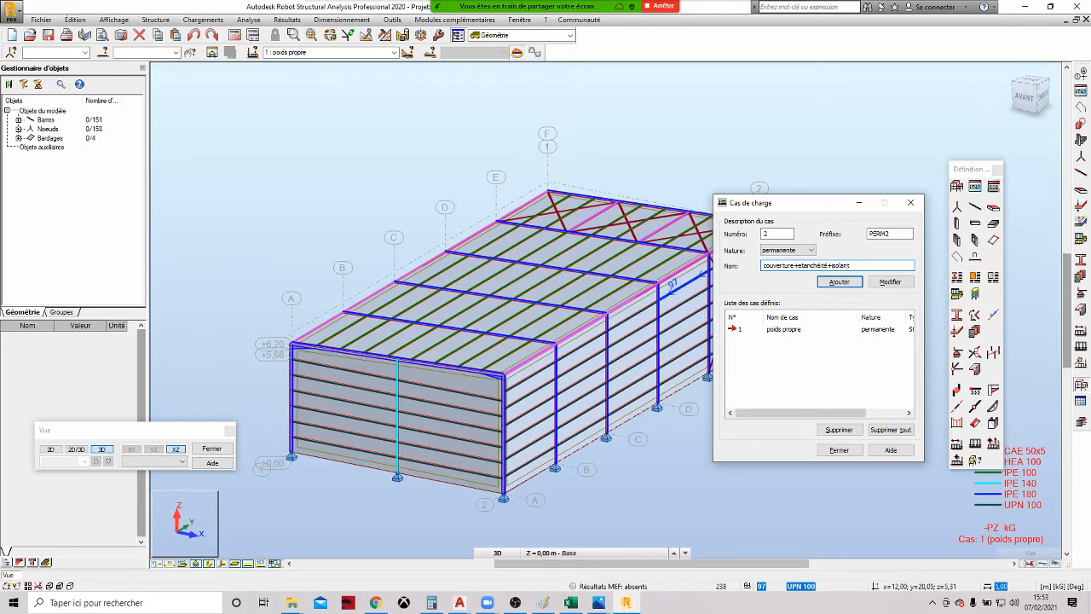
click(829, 285)
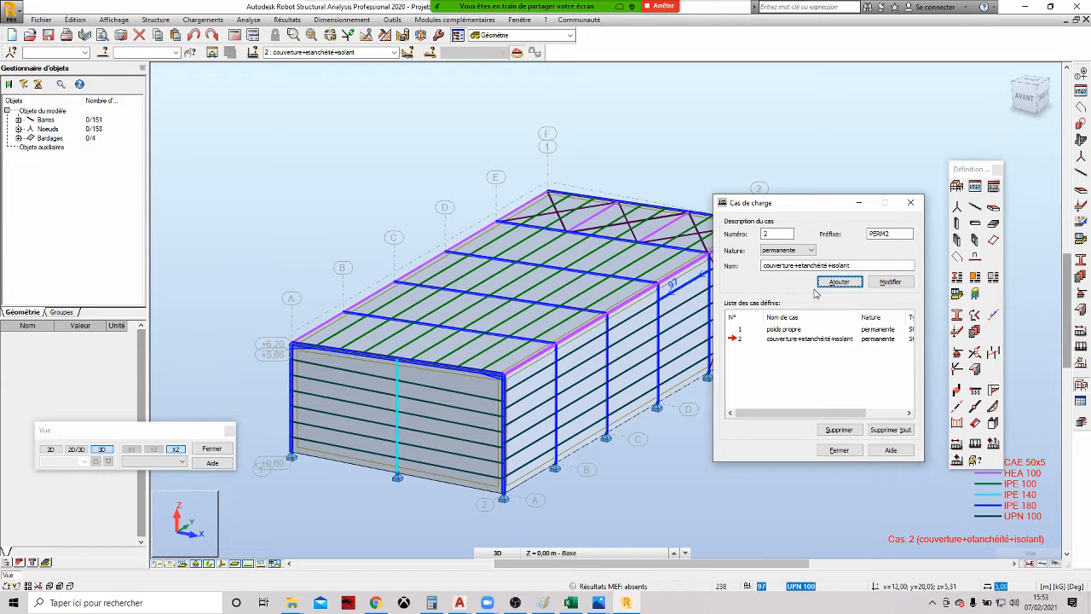
Check the cladding entry in the Excel sheet and add a permanent load case named "bardage" in Robot
key(alt+Tab)
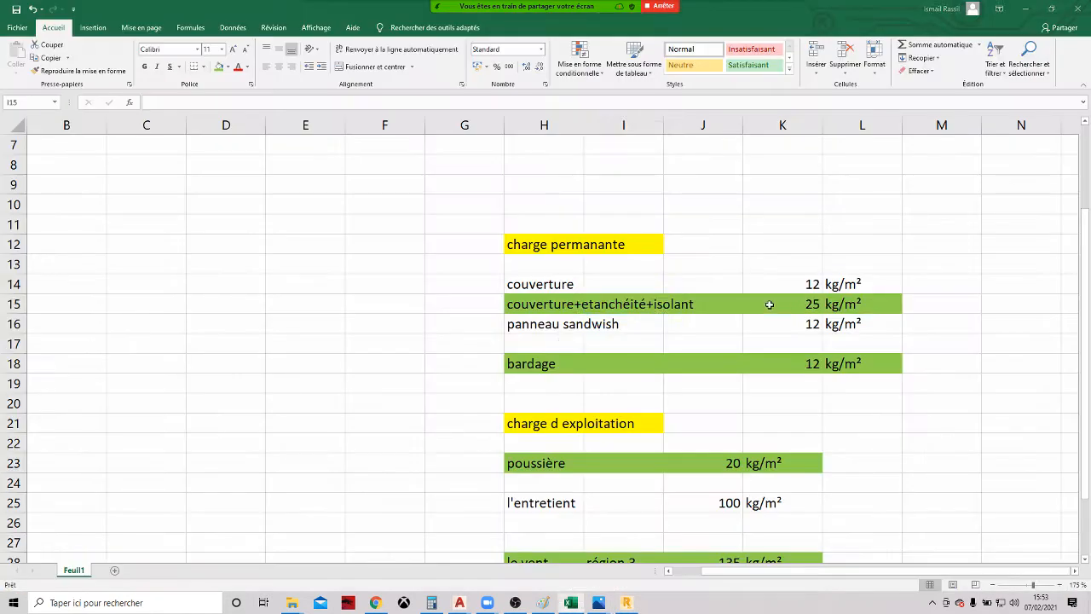
click(554, 366)
key(alt+Tab)
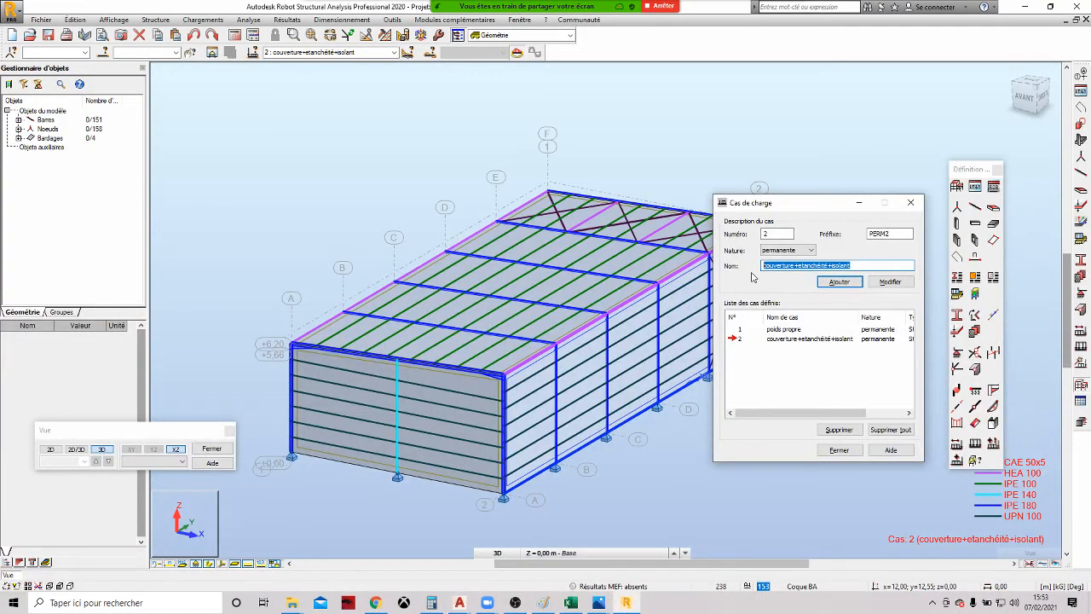
text(bardage)
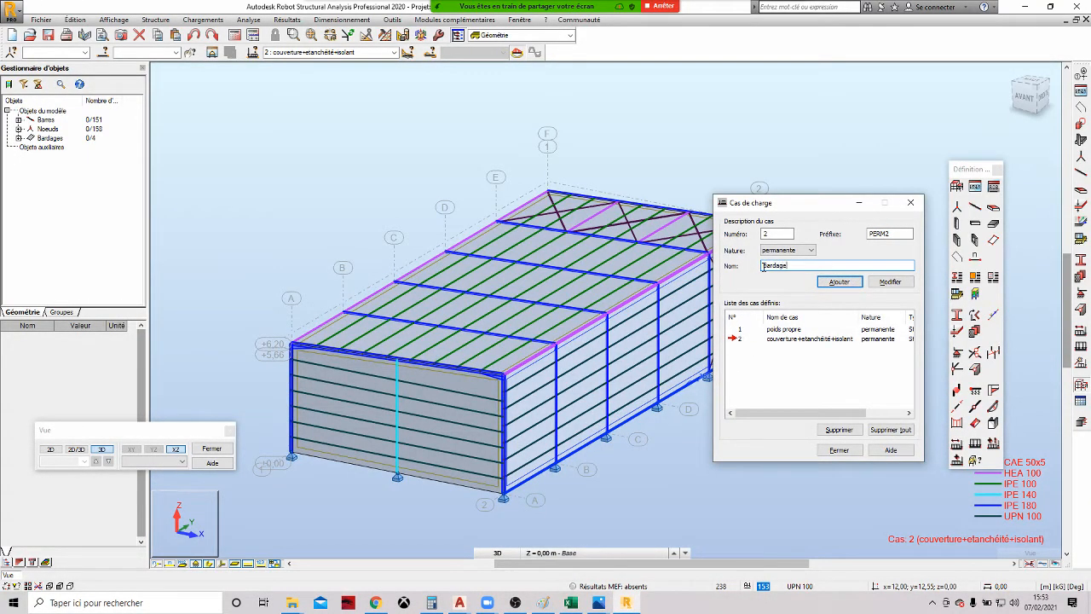
click(825, 286)
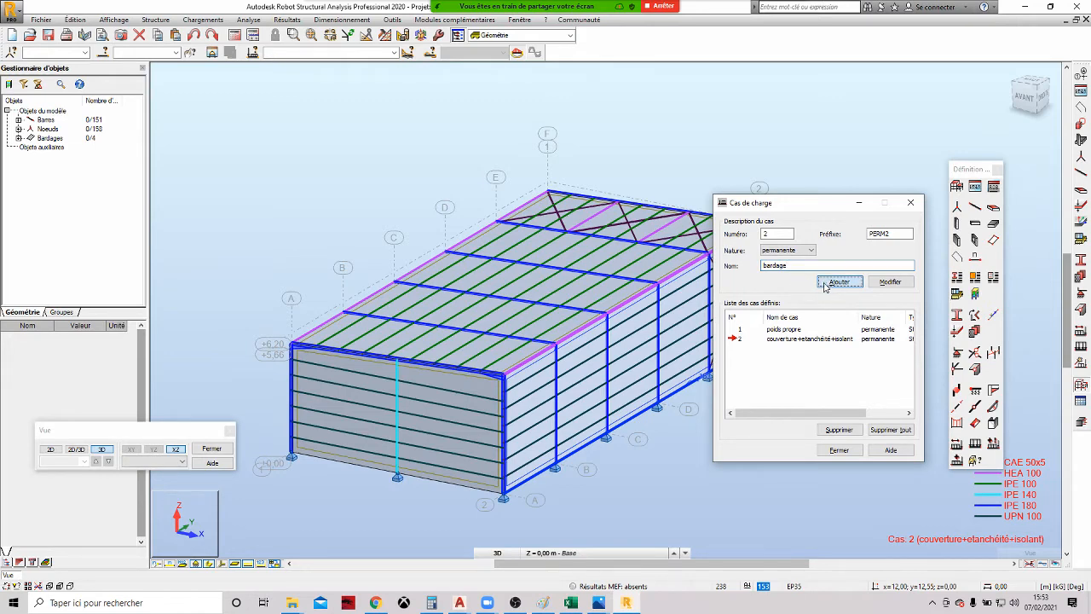
Consult the live loads in the Excel sheet and add a load case named "poussière" with nature d'exploitation in Robot
key(alt+Tab)
scroll(572, 357, down, 2)
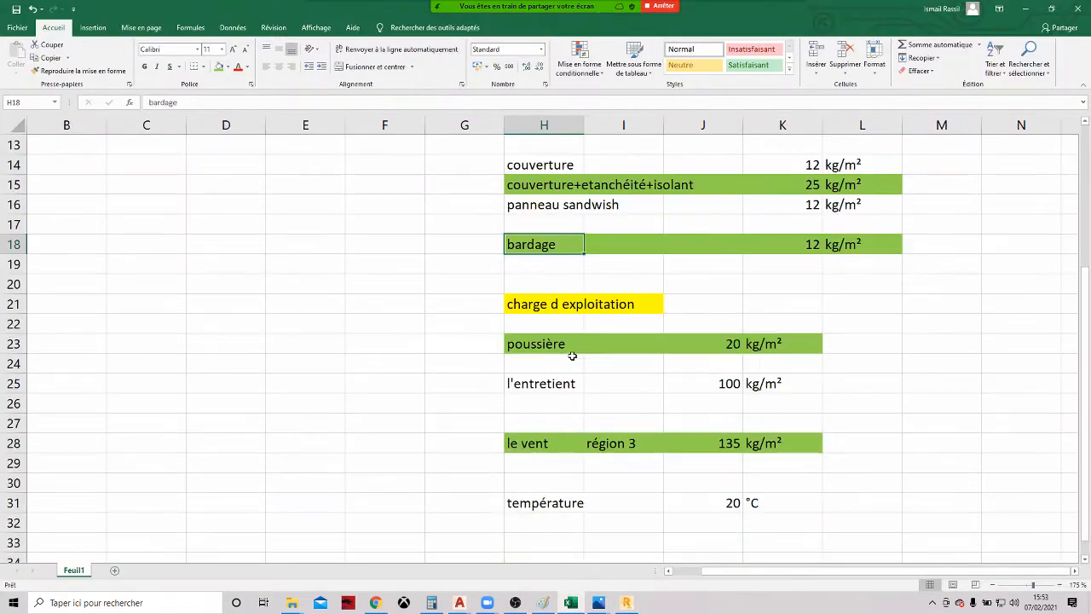
key(Down)
key(Down)
key(Down)
key(alt+Tab)
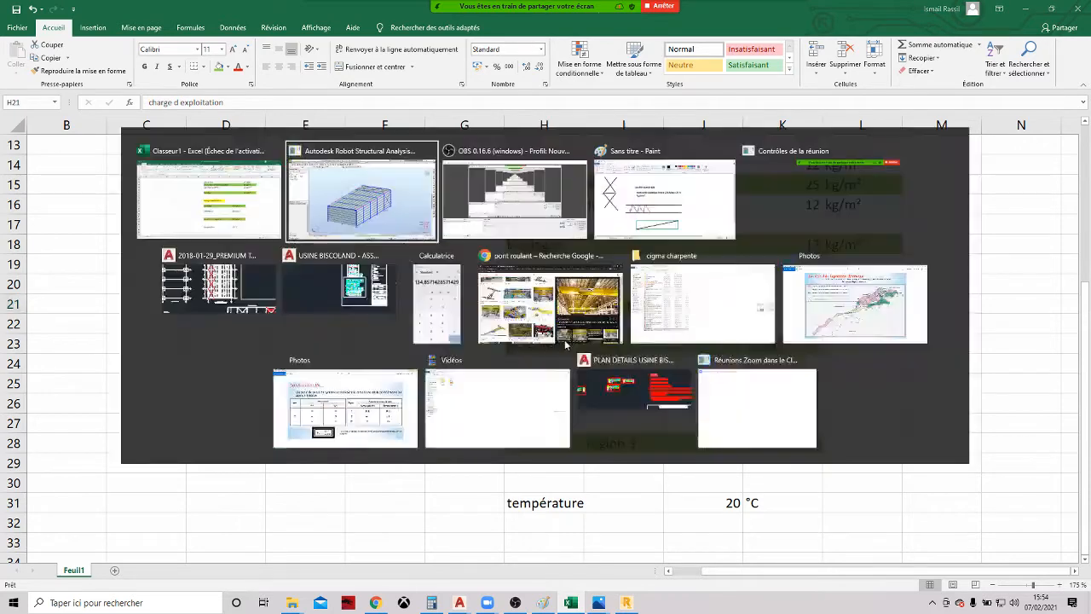
click(800, 252)
click(795, 269)
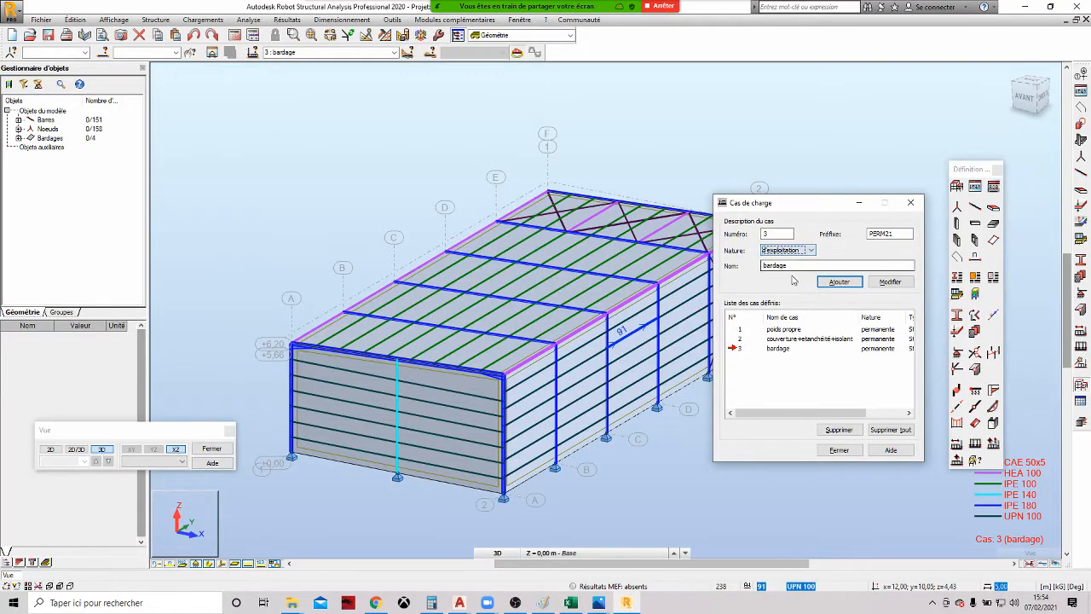
key(Tab)
text(pous)
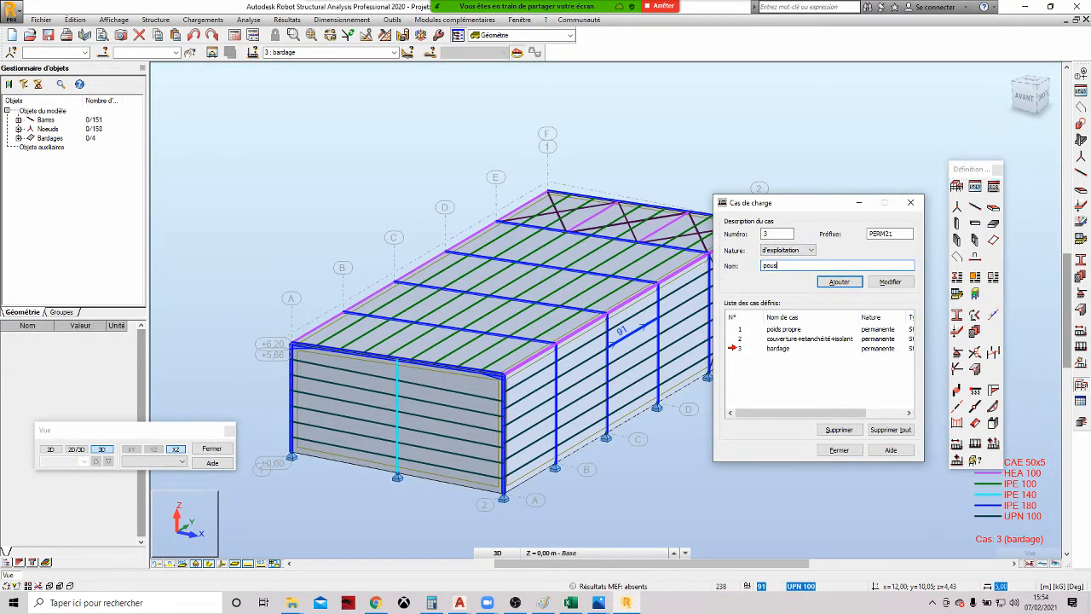
text(sié)
text(re)
click(849, 285)
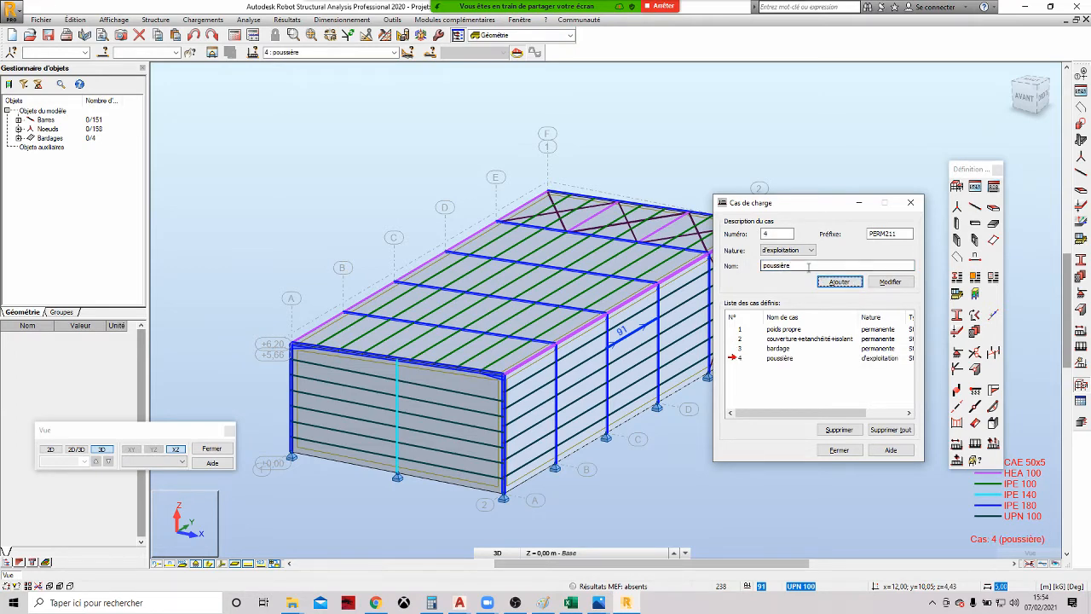
Switch to the Excel sheet and review the listed permanent and live loads, ending at the maintenance load
key(alt+Tab)
click(578, 343)
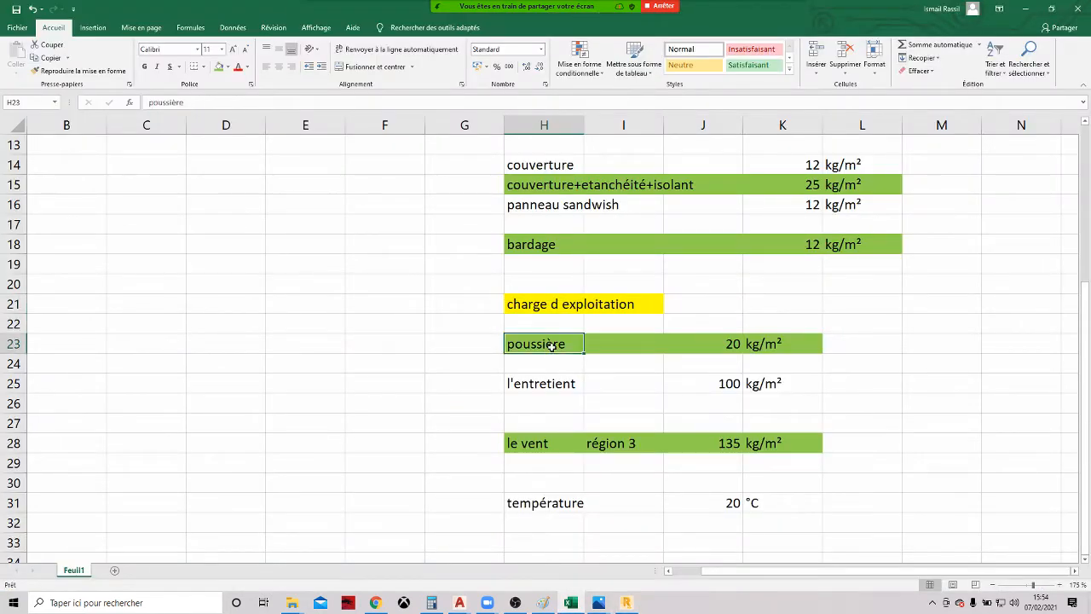
click(572, 244)
scroll(572, 247, up, 2)
click(554, 309)
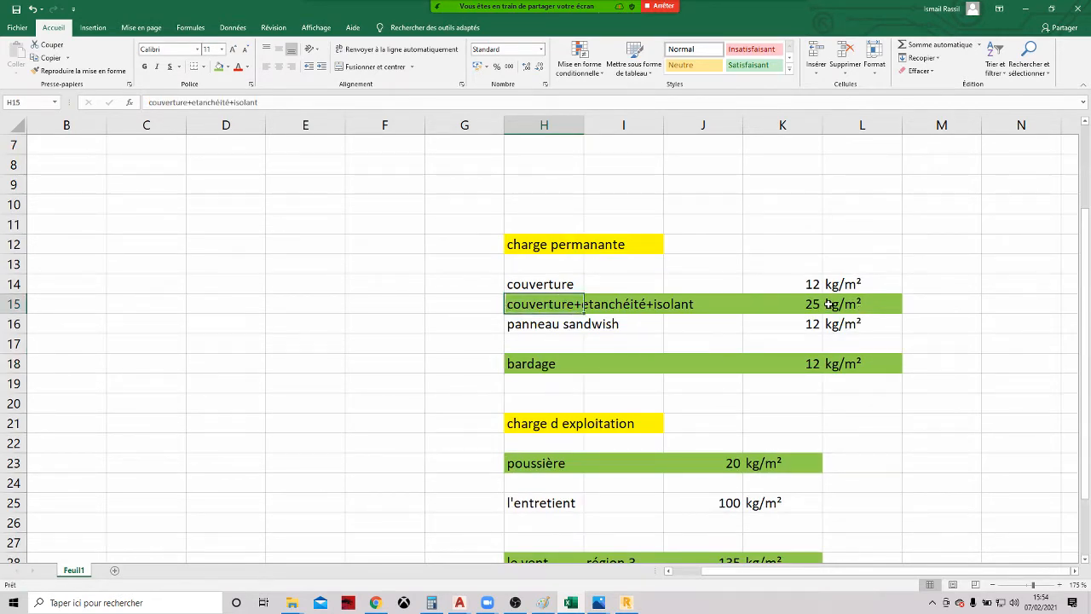
scroll(568, 355, down, 2)
click(554, 305)
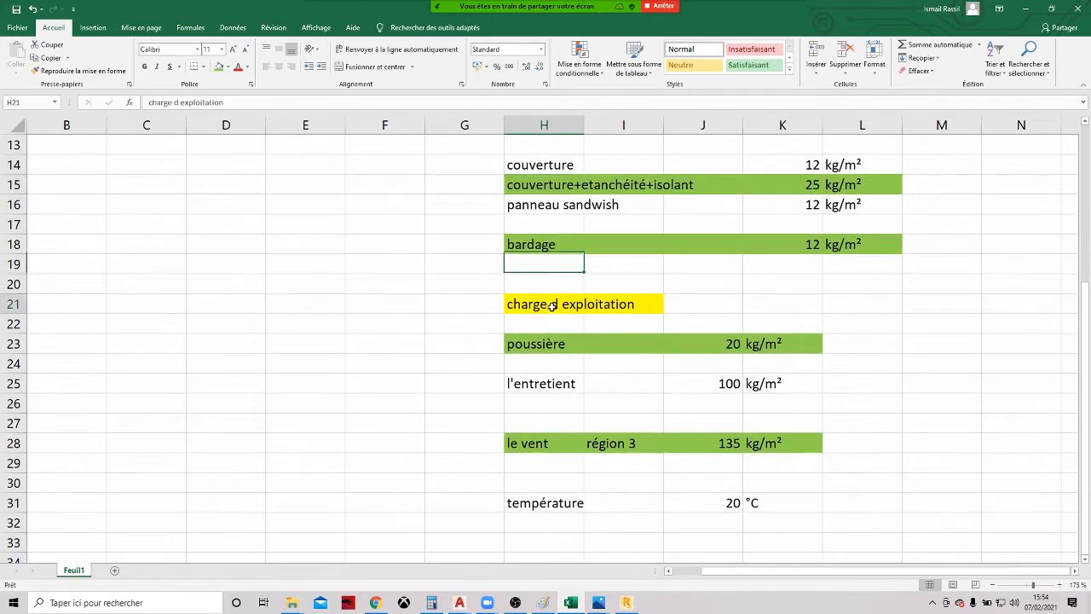
click(545, 349)
click(553, 384)
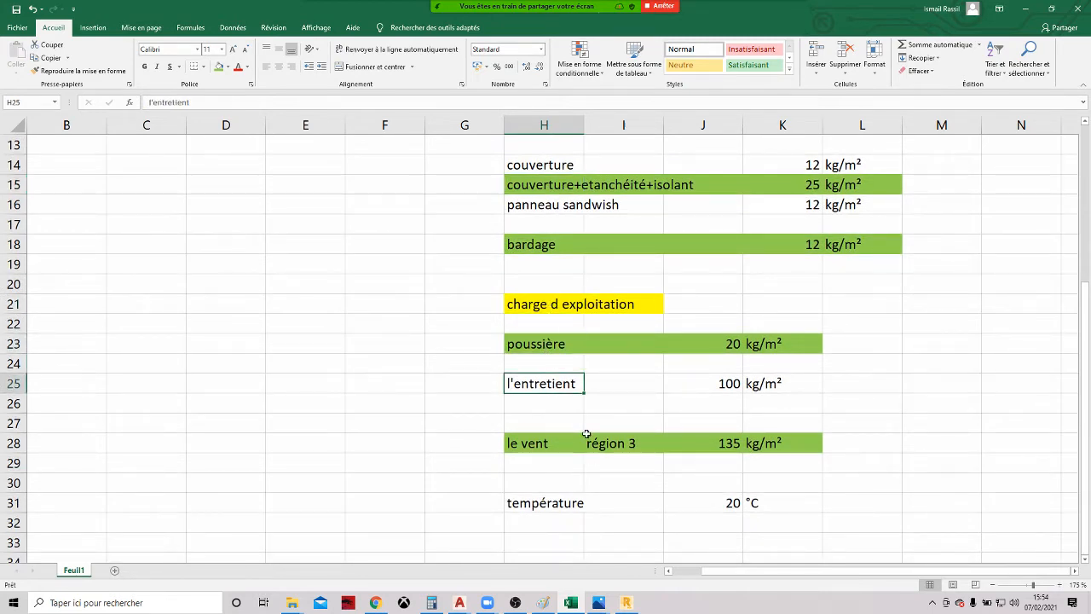
Return to Robot and add a load case named "entretient" with nature d'exploitation
click(627, 603)
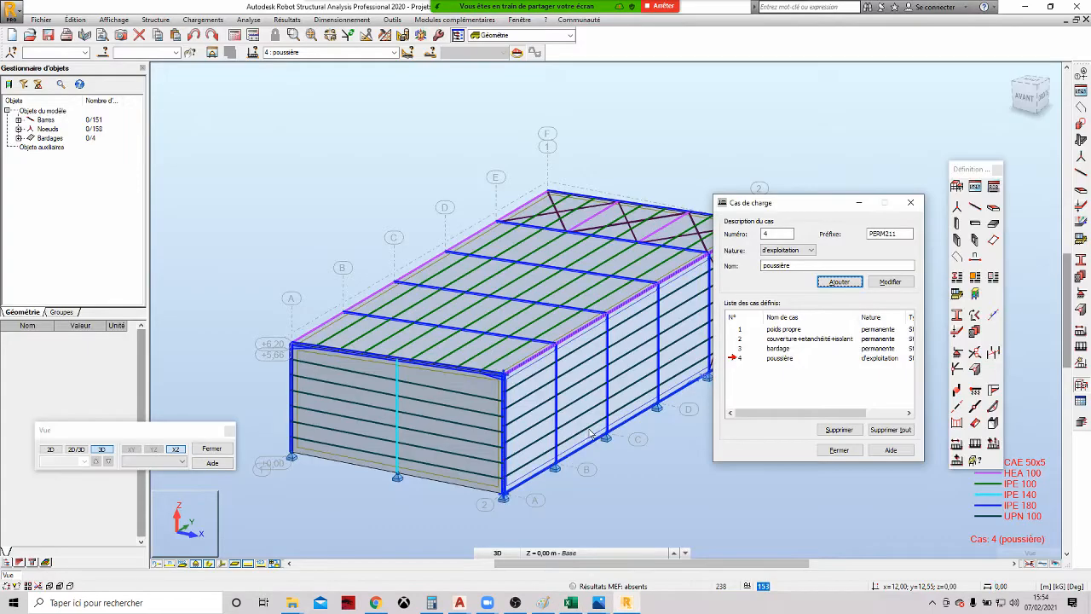
double_click(803, 266)
text(entretient)
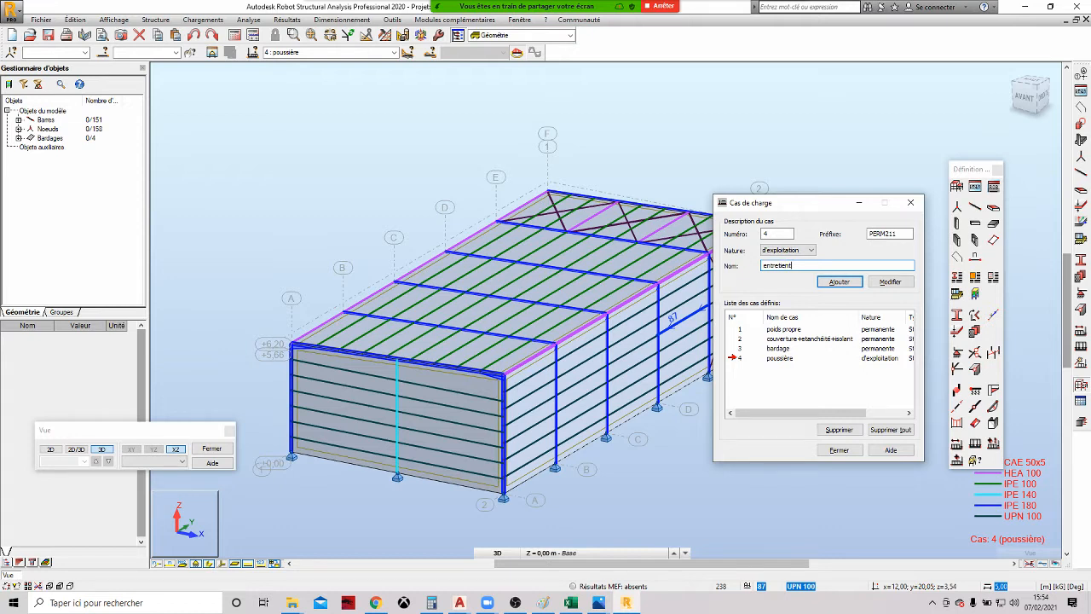
click(842, 282)
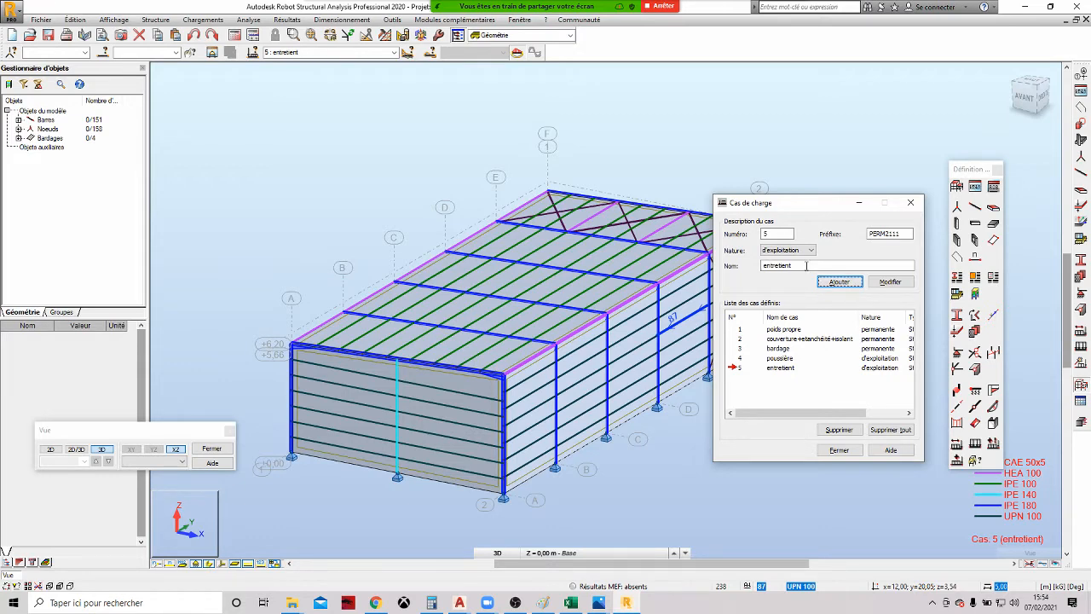
Check the remaining loads in Excel, add a load case named "température" with nature température in Robot, and close the load case definition
key(alt+Tab)
scroll(603, 347, down, 3)
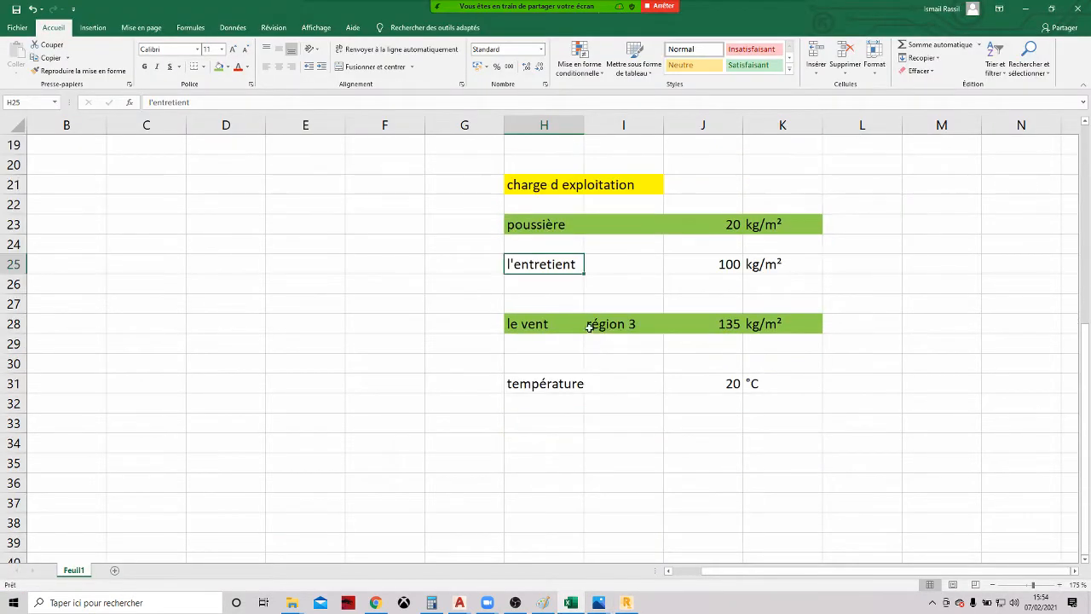
click(562, 353)
key(alt+Tab)
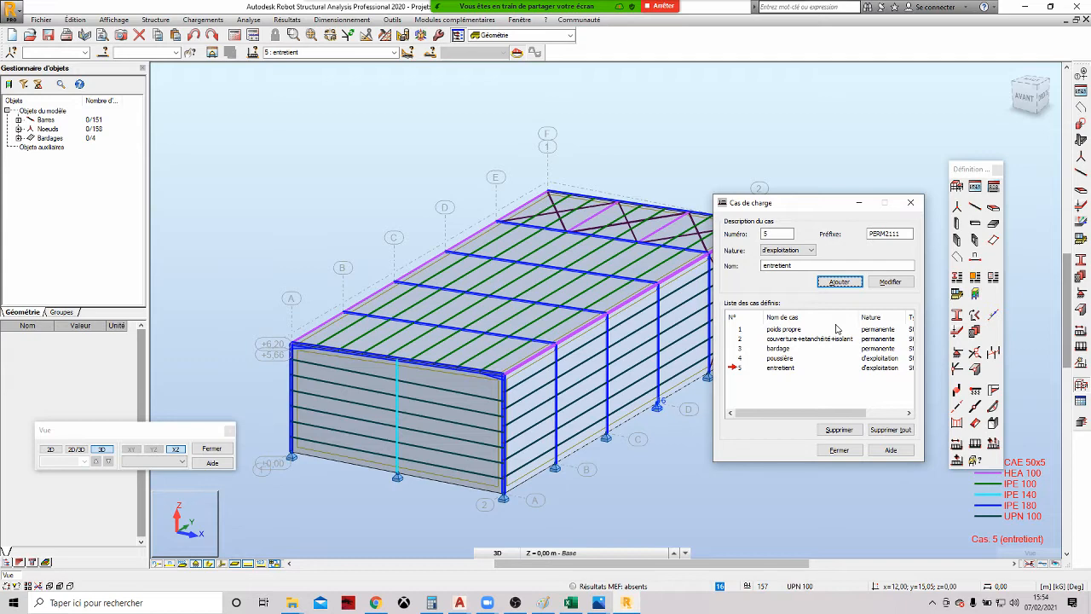
key(alt+Tab)
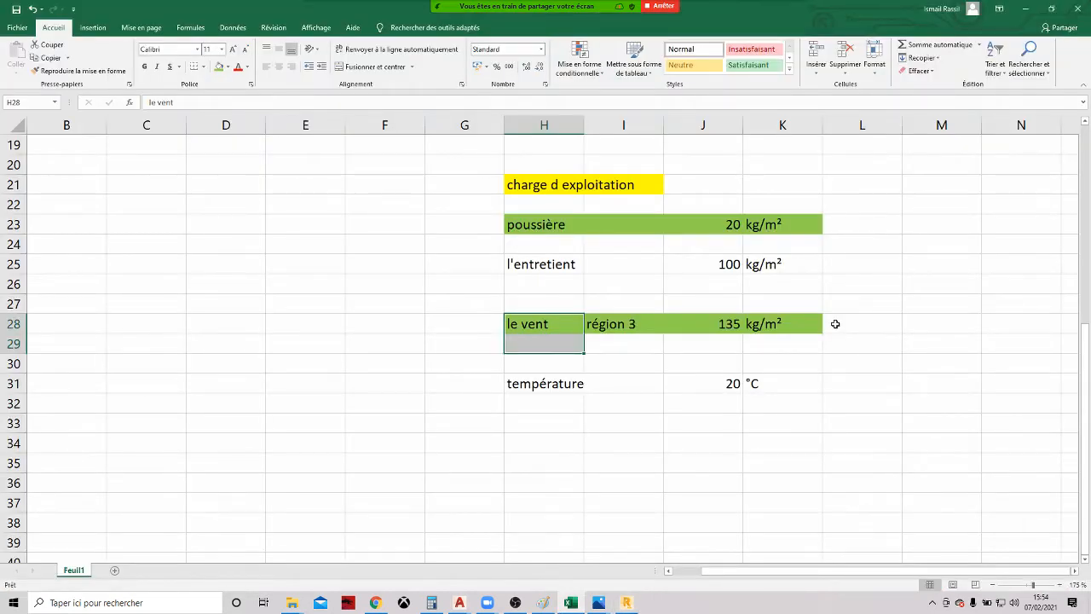
key(alt+Tab)
click(789, 251)
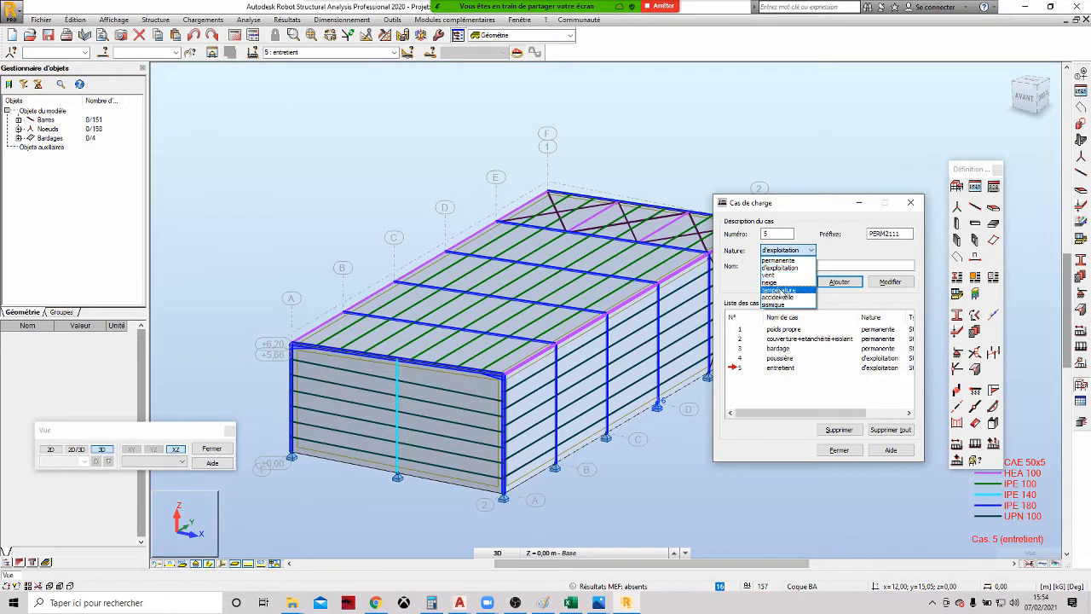
click(780, 291)
key(Tab)
text(te)
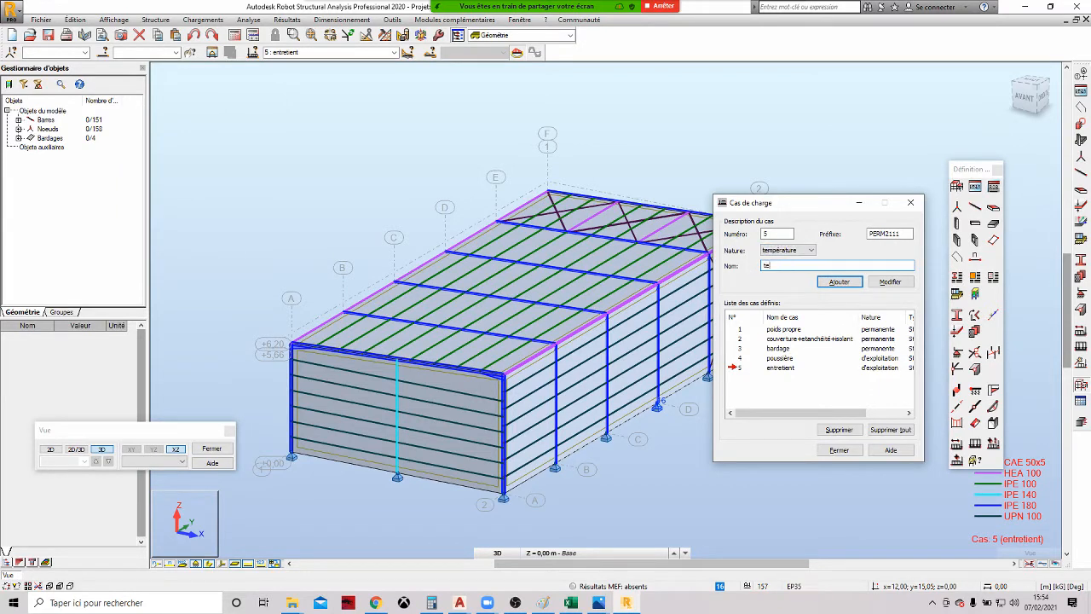
text(mpérature)
click(840, 285)
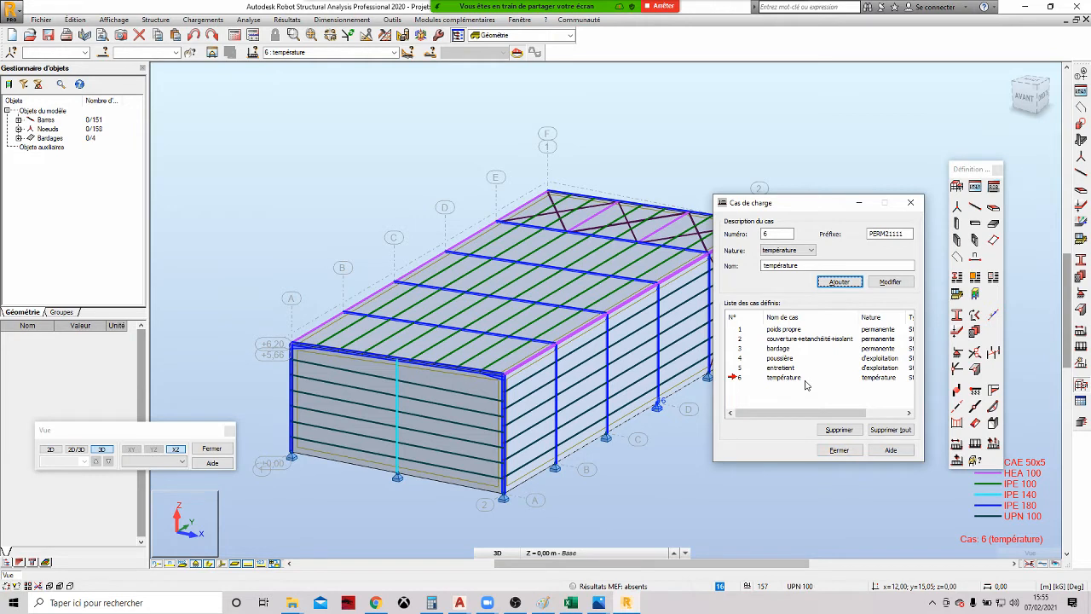
click(795, 340)
click(837, 450)
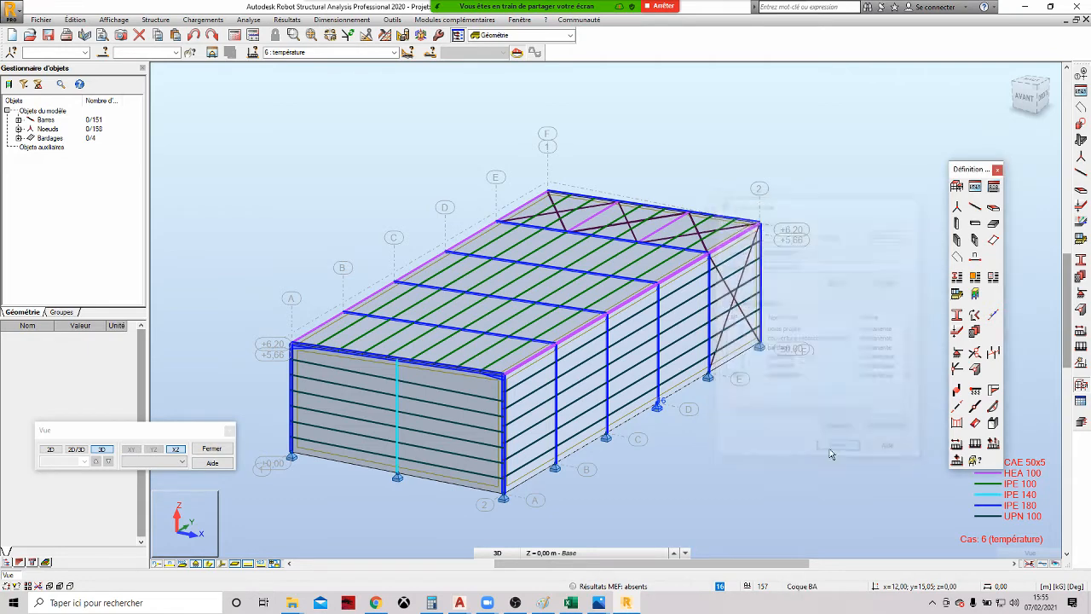
Make the couverture+etanchéité+isolant load case active and open the definition of a uniform surface load, ready for its Z value
click(394, 52)
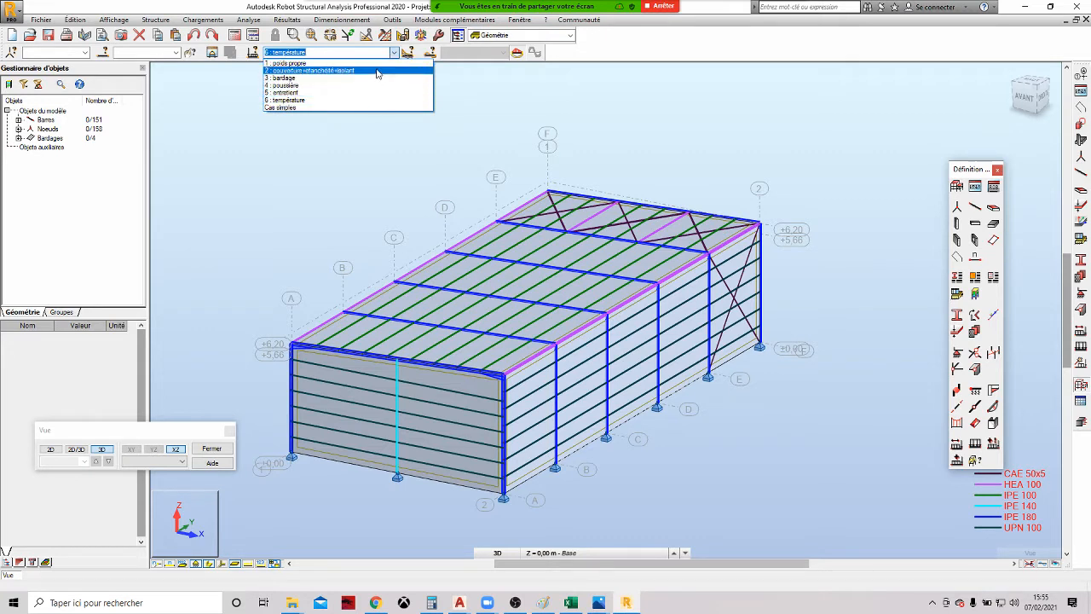
click(305, 71)
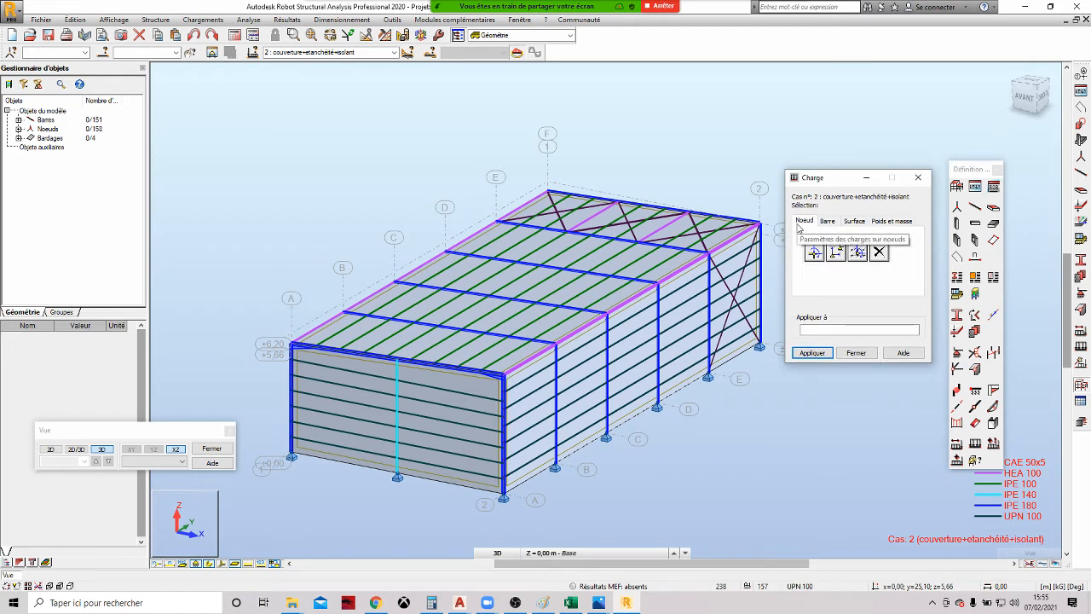
click(836, 224)
click(854, 223)
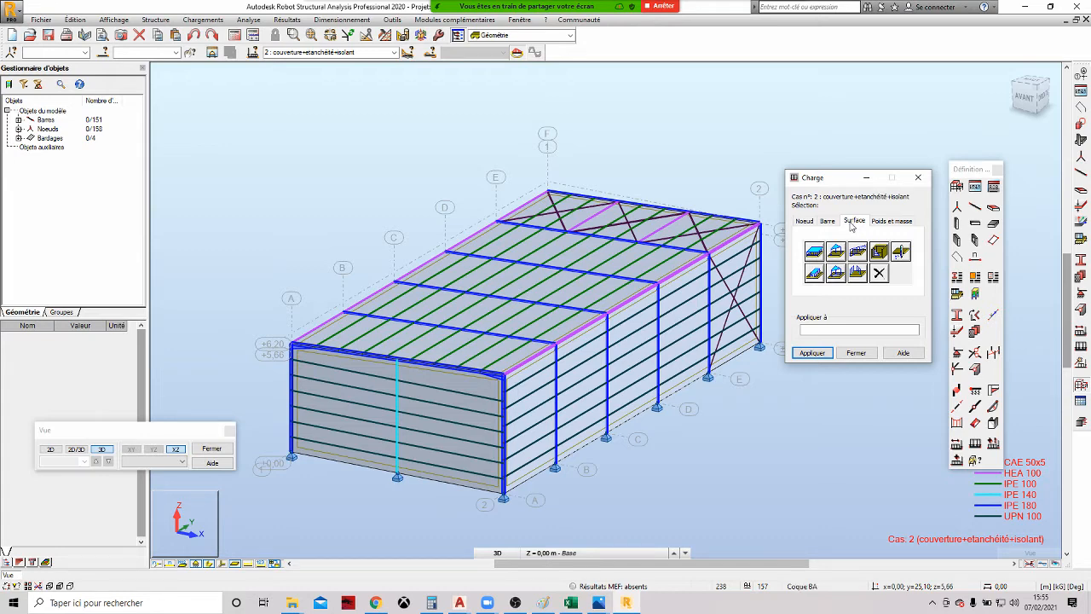
click(815, 252)
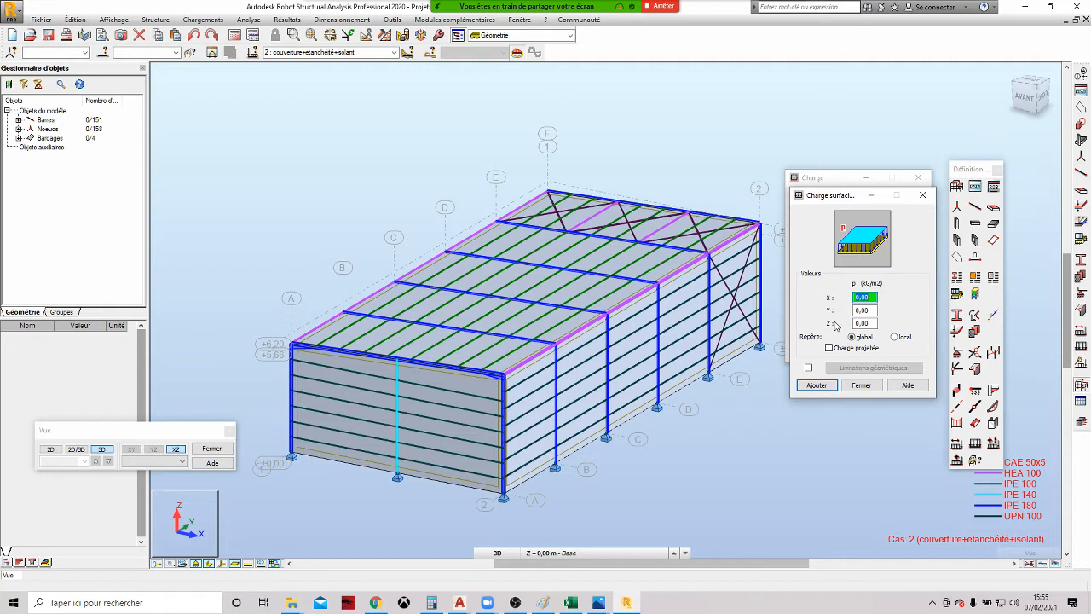
click(867, 323)
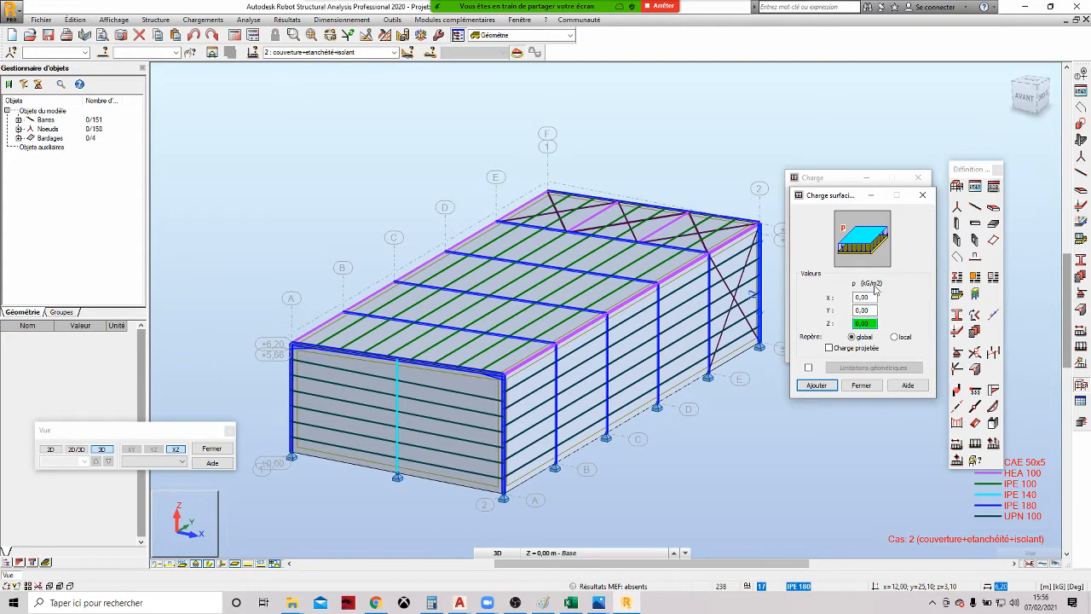
Consult the couverture+etanchéité+isolant load in Excel and, back in Robot, apply a uniform surface load of Z = -25 kg/m² to the roof cladding
key(alt+Tab)
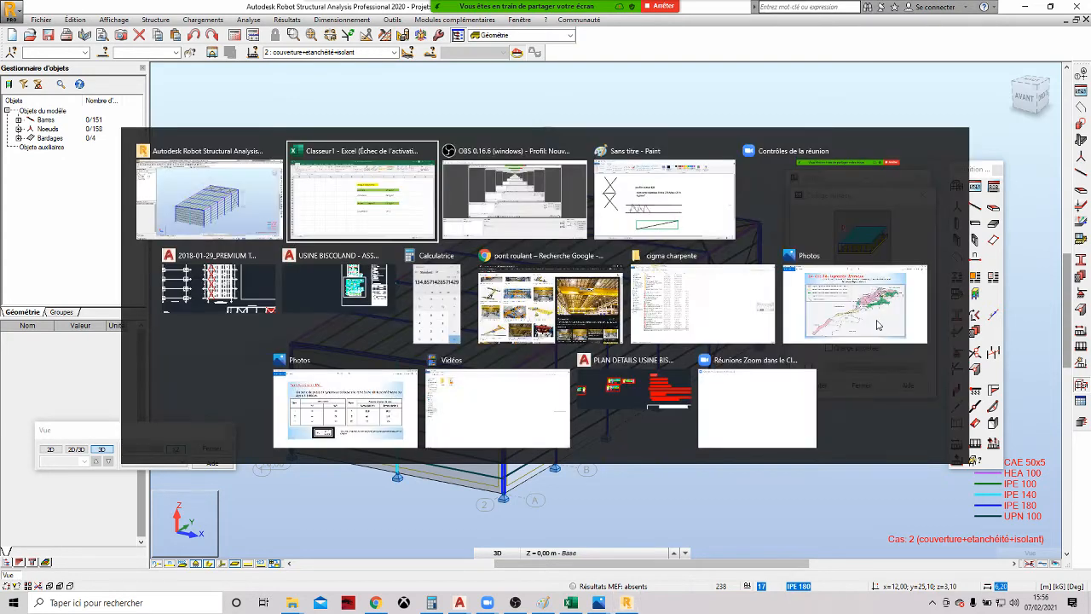
scroll(697, 293, up, 5)
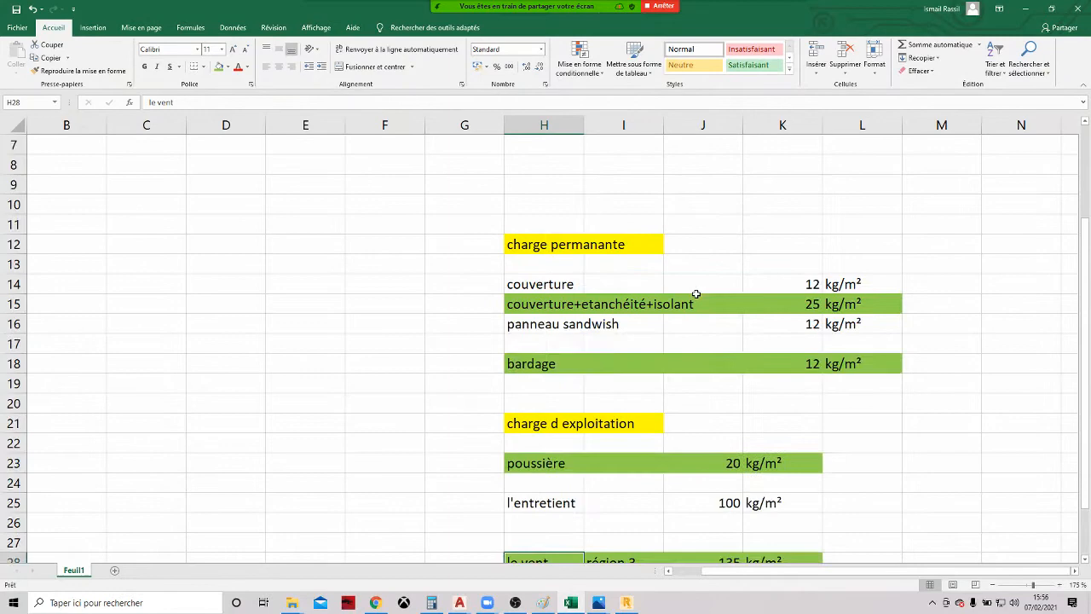
click(795, 307)
key(alt+Tab)
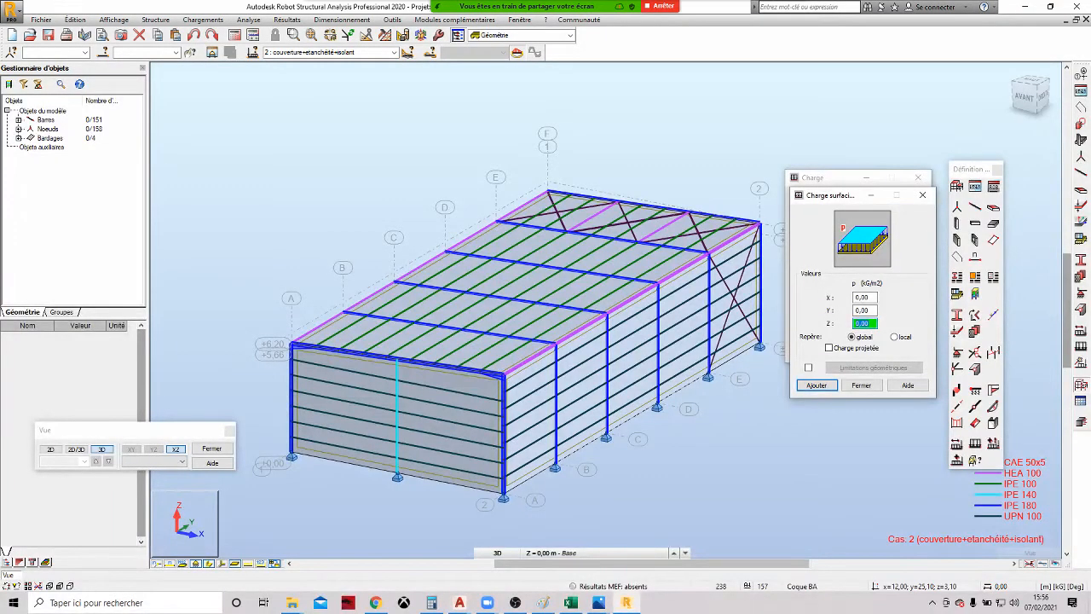
text(-25)
click(817, 385)
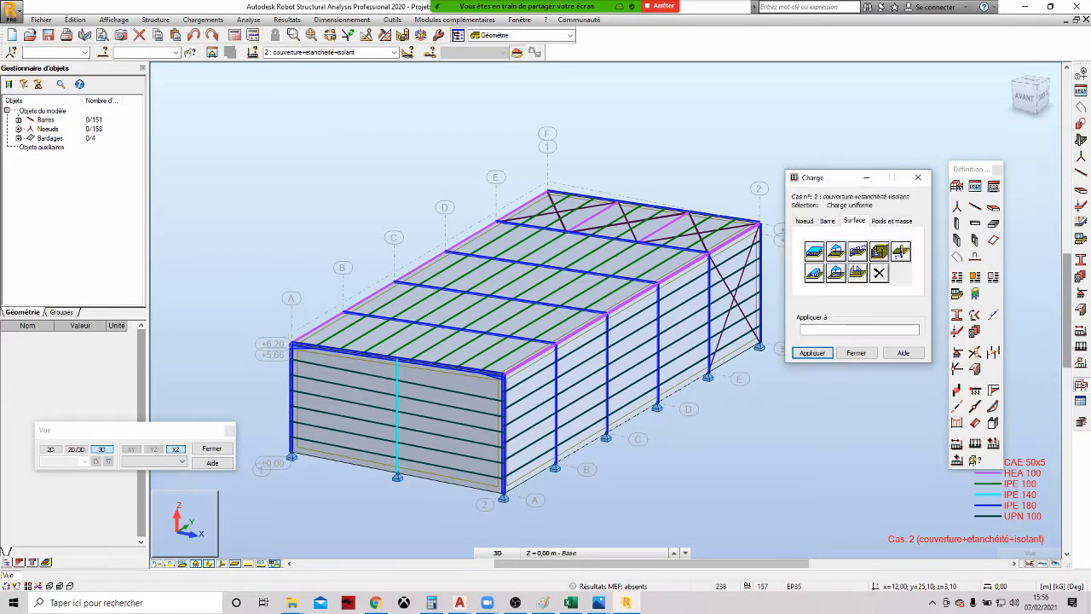
click(602, 318)
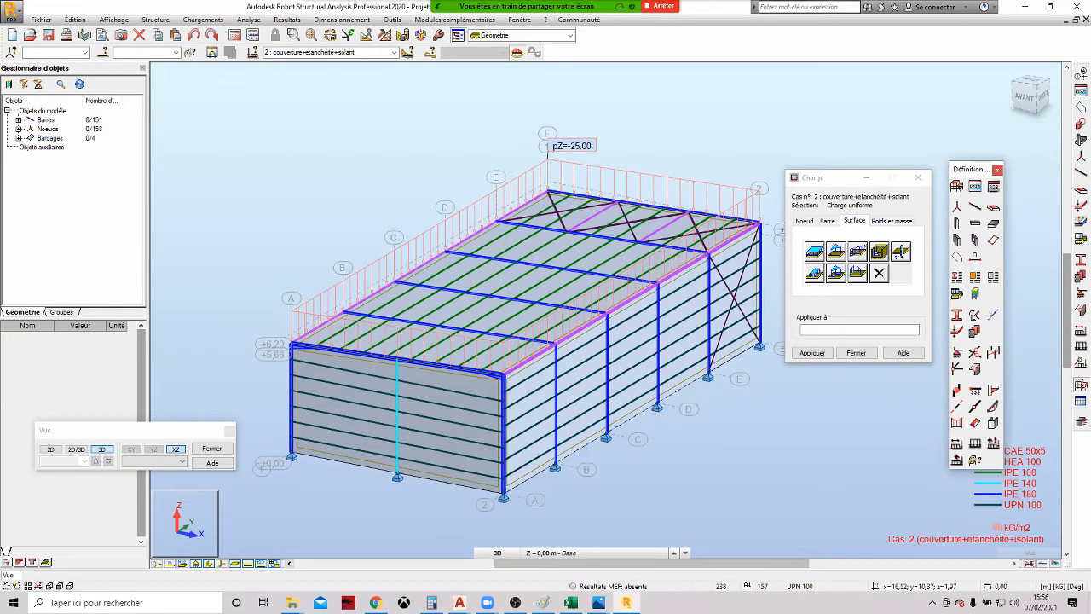
Make the bardage load case active, open the uniform surface load definition, and consult the bardage load in Excel before returning to Robot
key(alt+Tab)
key(alt+Tab)
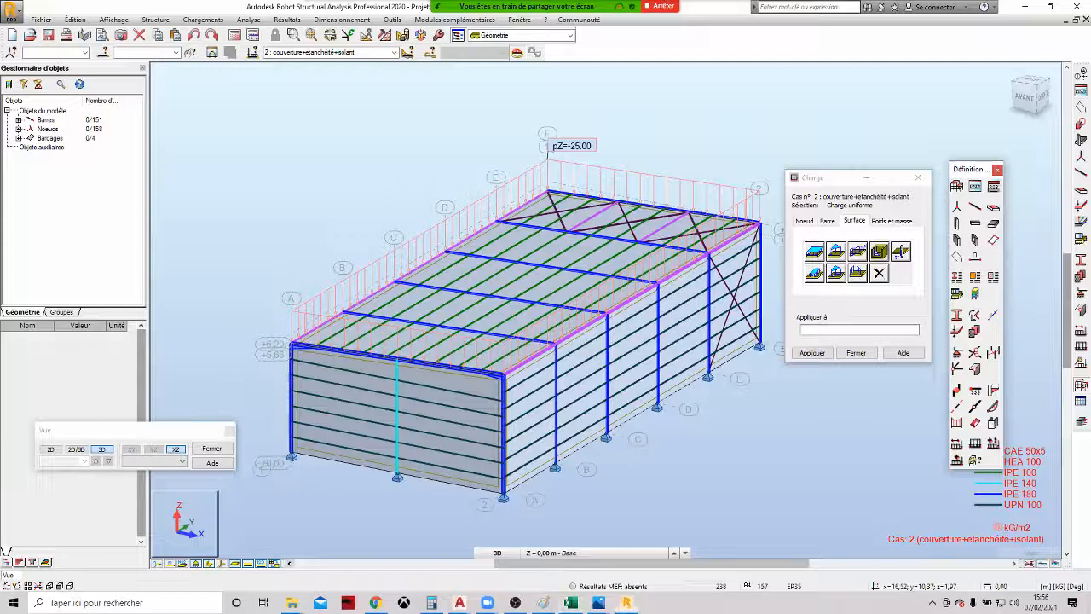
click(394, 52)
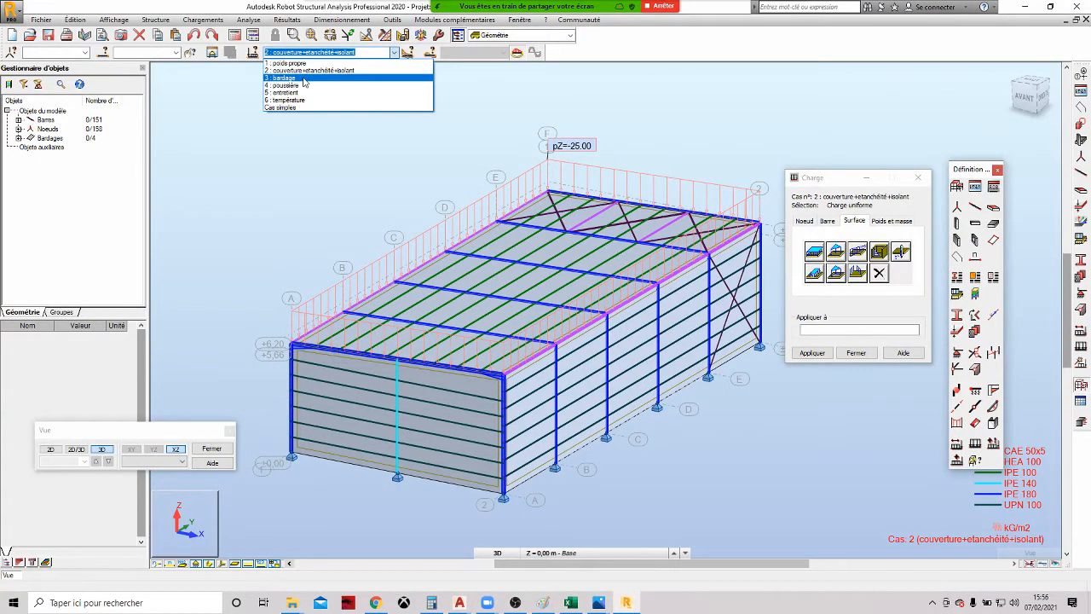
click(304, 79)
click(816, 252)
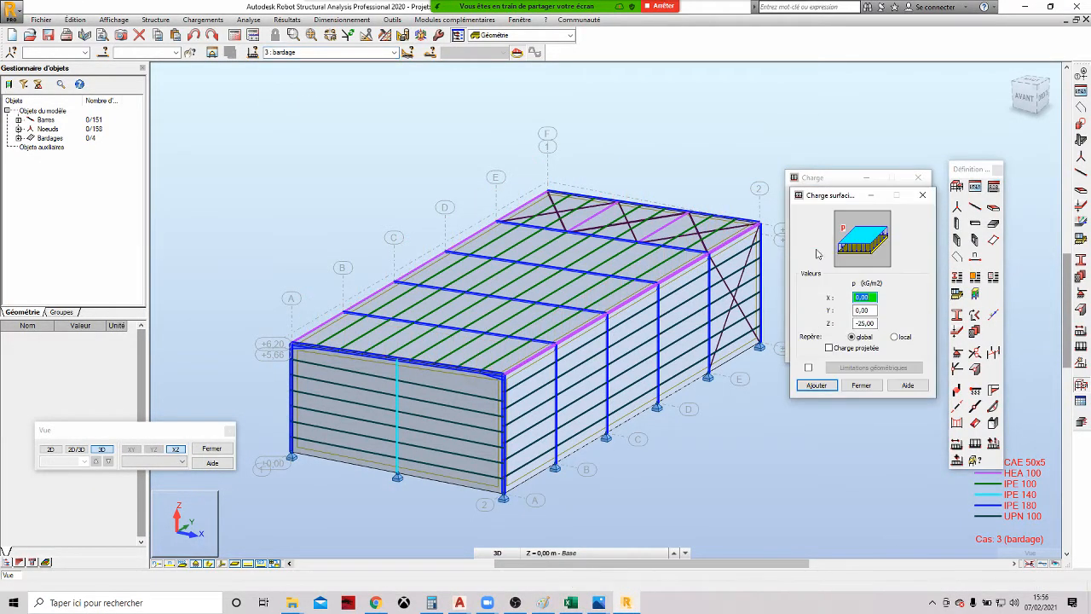
key(alt+Tab)
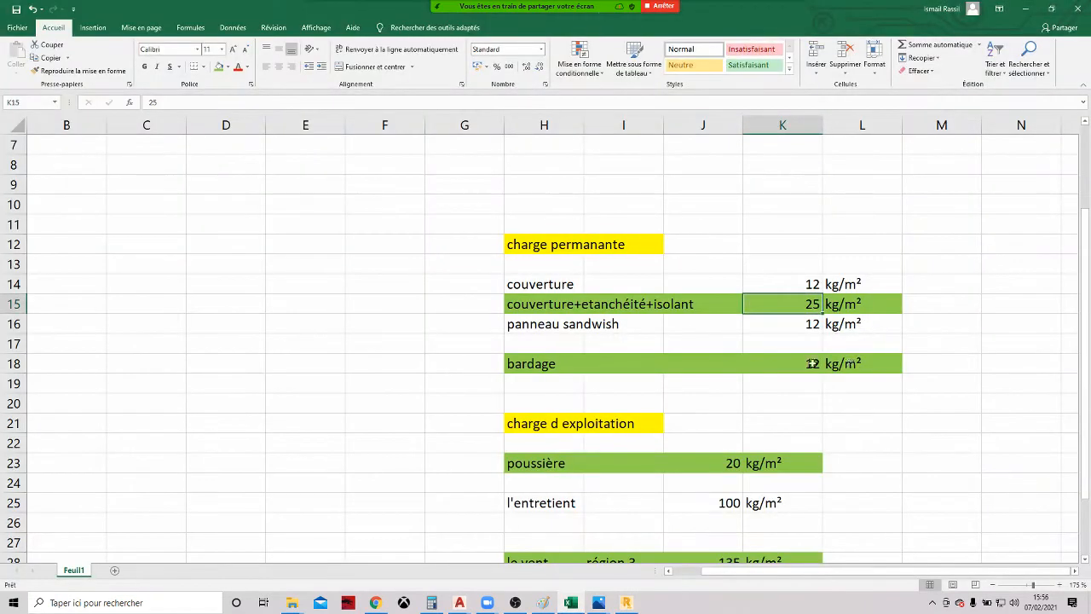
click(813, 363)
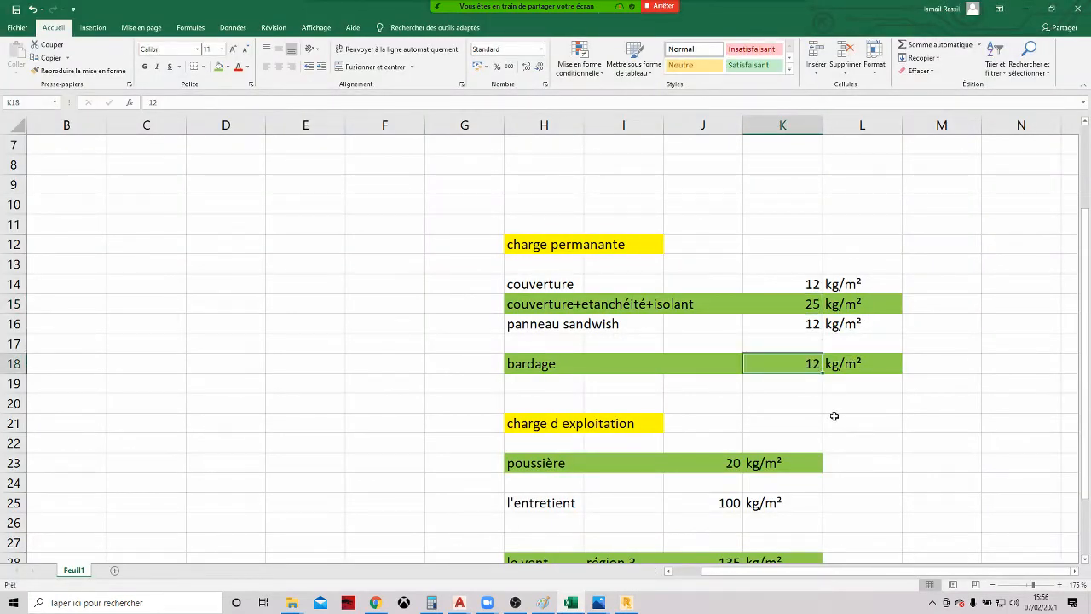
key(alt+Tab)
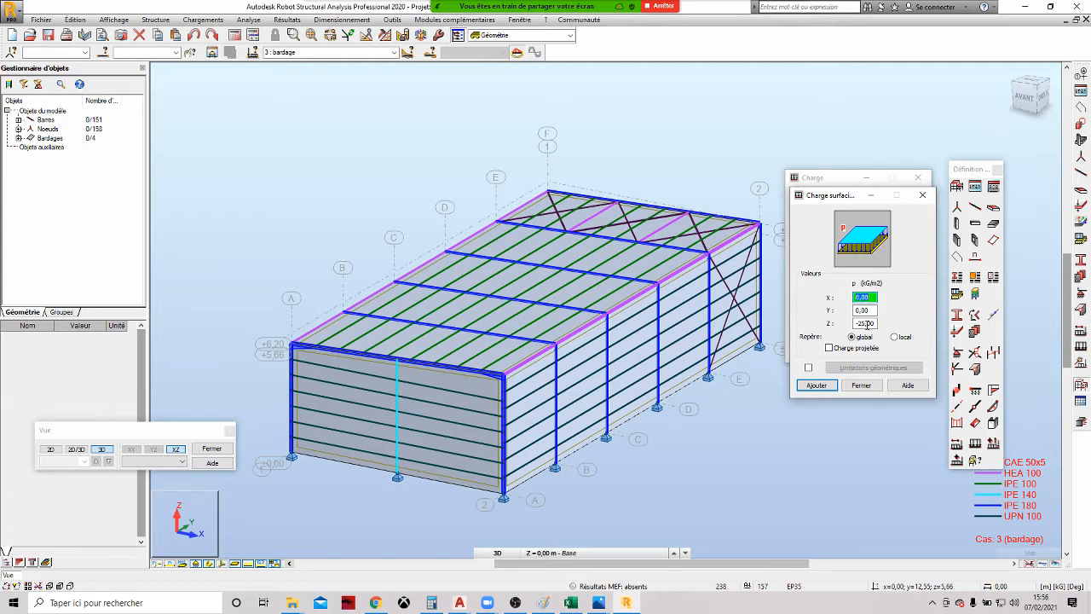
Apply a uniform surface load of Z = -12 kg/m² to the gable and both long wall claddings
drag(876, 324, 835, 330)
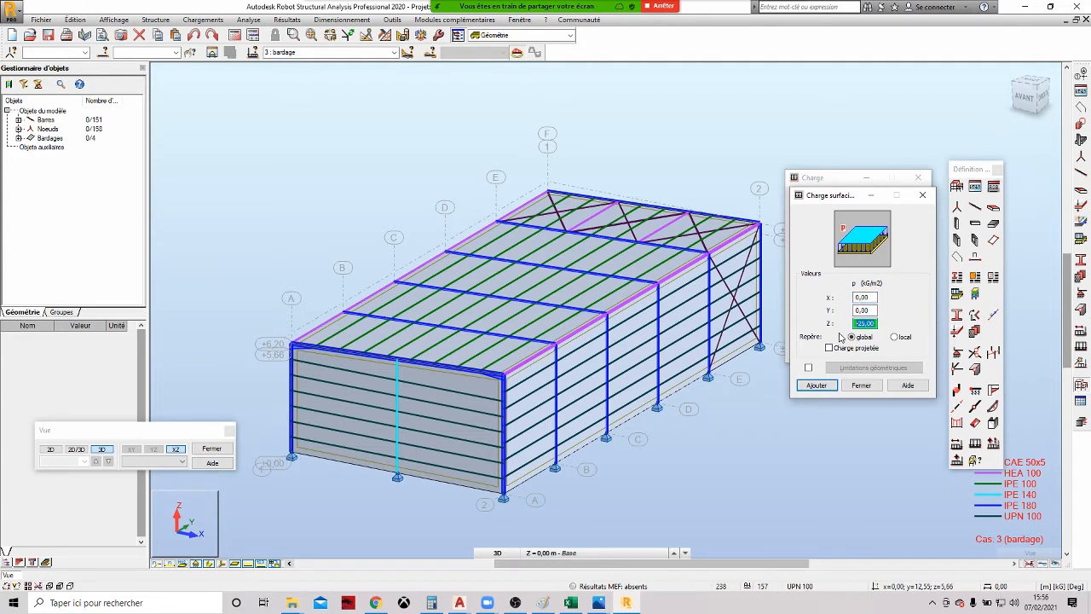
key(BackSpace)
click(839, 387)
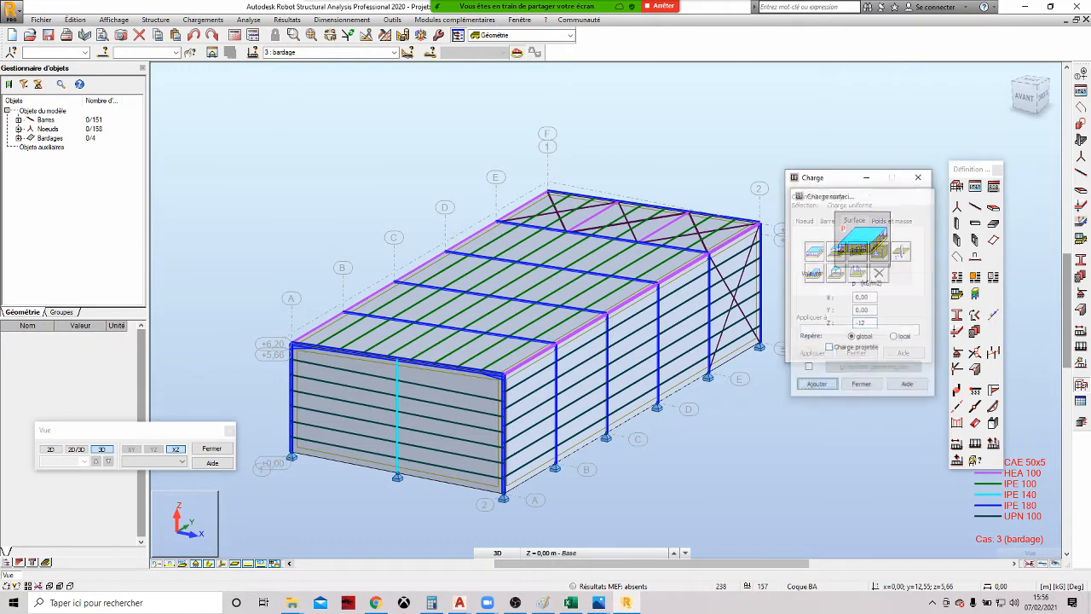
click(706, 375)
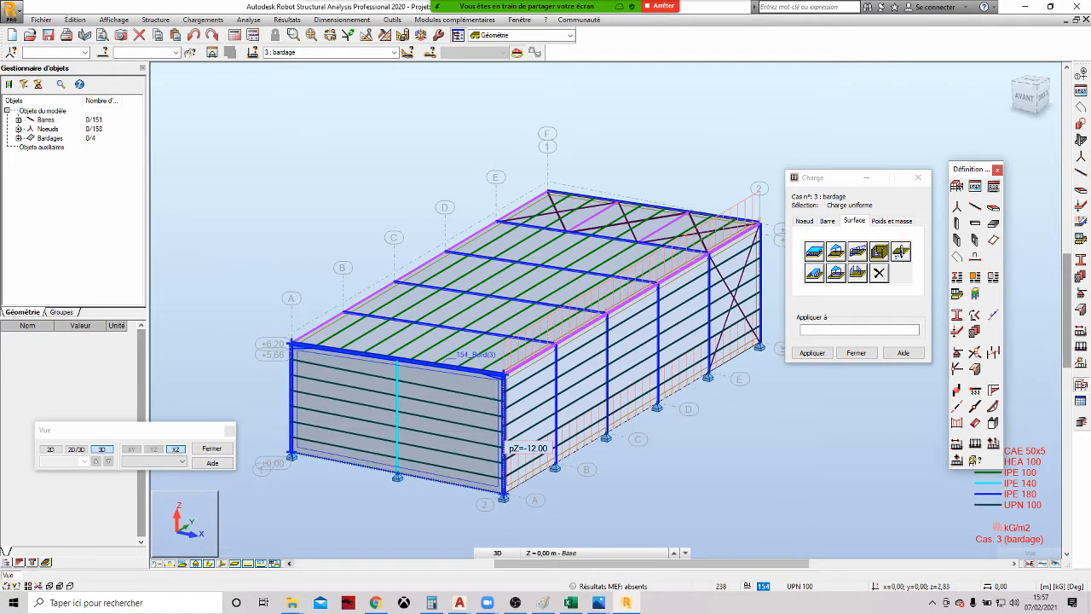
click(425, 424)
shift+middle_drag(428, 425, 464, 332)
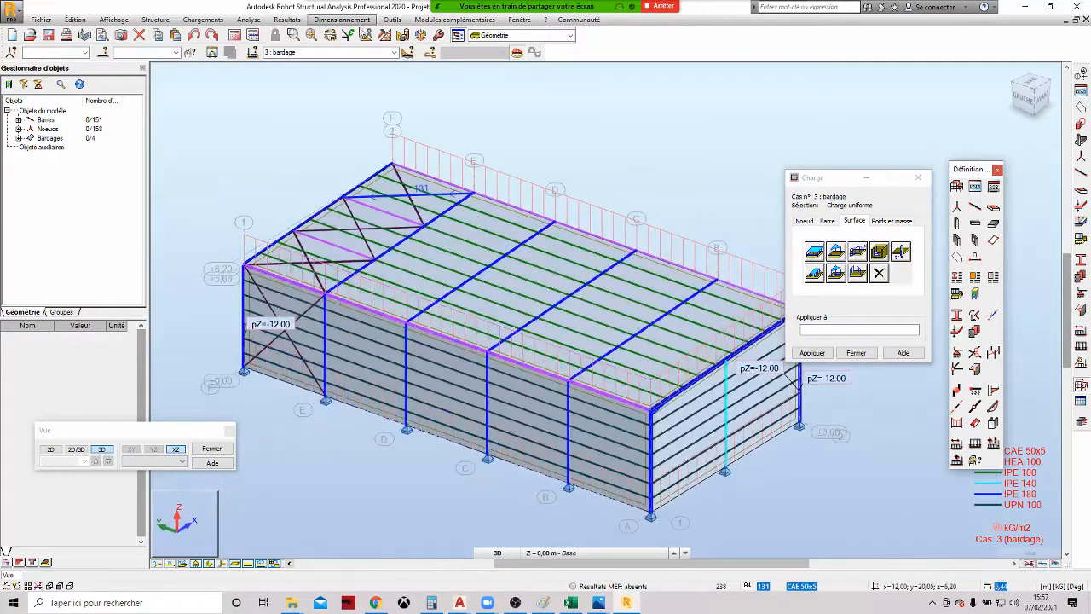
Activate the poussière load case, consult its value in Excel, and apply a uniform surface load of Z = -20 kg/m² to the roof in Robot
click(395, 52)
click(348, 87)
key(alt+Tab)
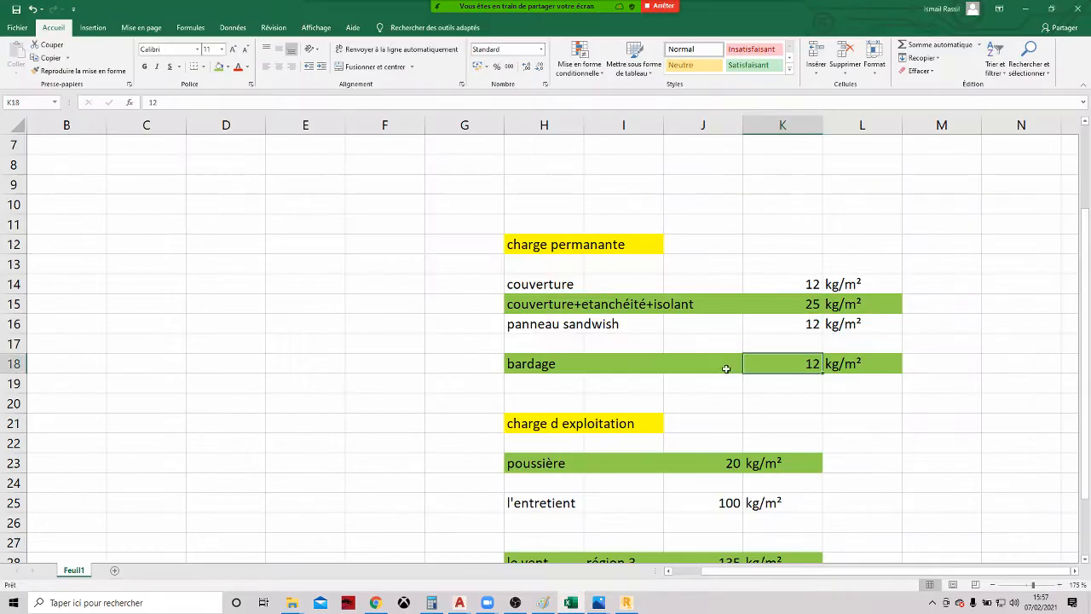
scroll(725, 371, down, 1)
click(724, 406)
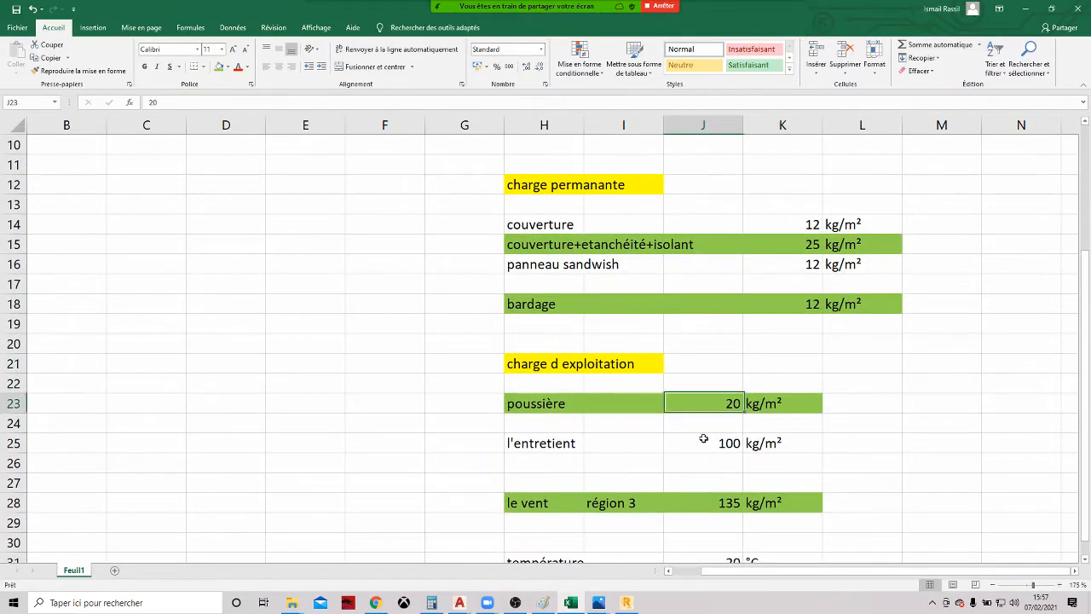
key(alt+Tab)
click(823, 259)
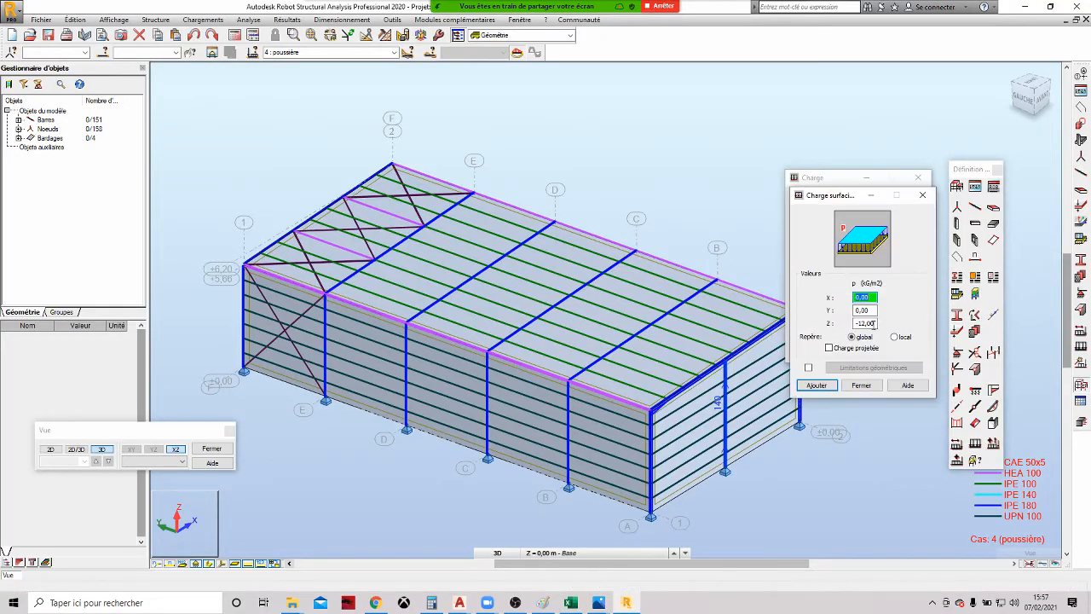
double_click(869, 324)
click(817, 385)
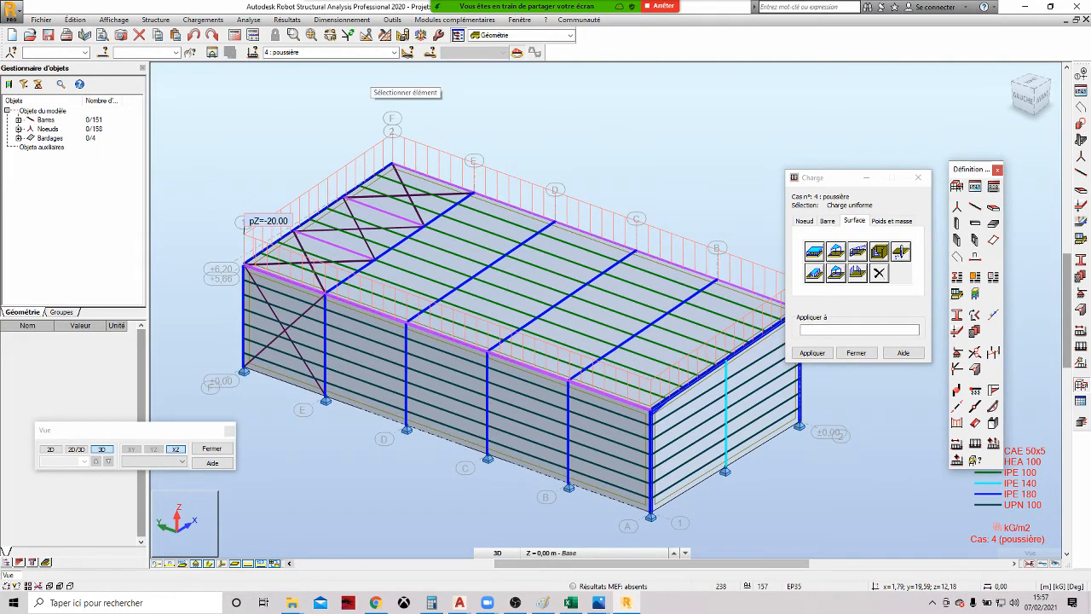
Activate the entretient load case, consult its value in Excel, and apply a uniform surface load of Z = -100 kg/m² to the roof in Robot
click(393, 52)
click(322, 93)
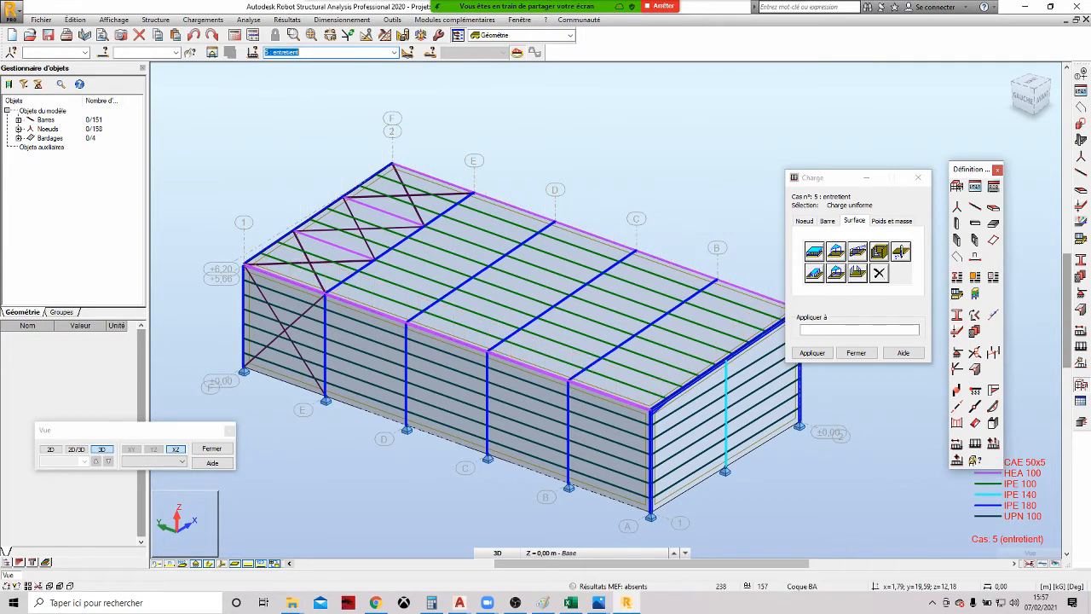
key(alt+Tab)
click(666, 452)
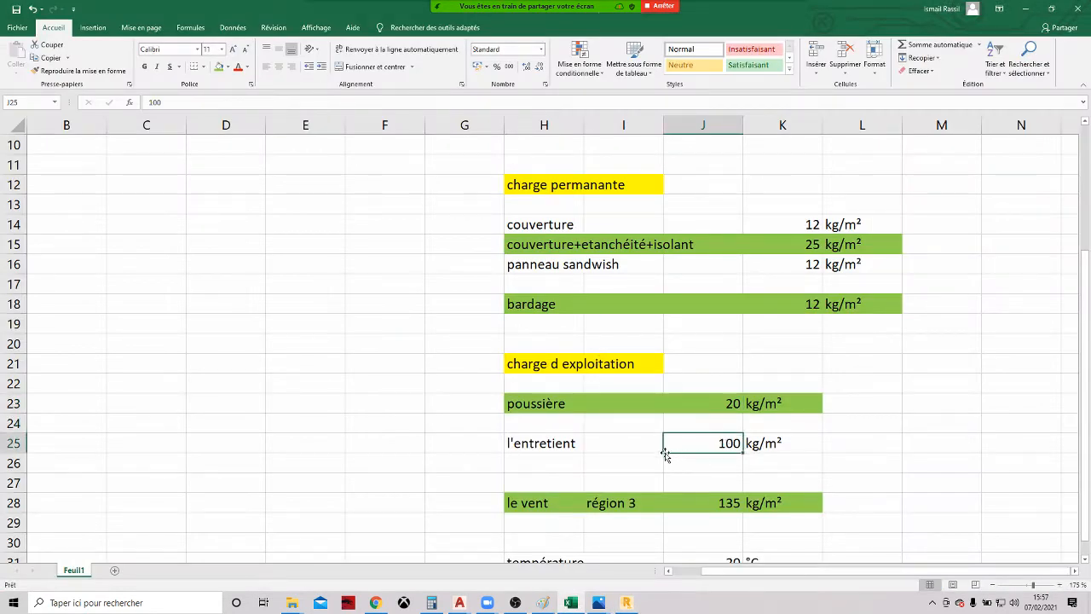
key(alt+Tab)
click(832, 249)
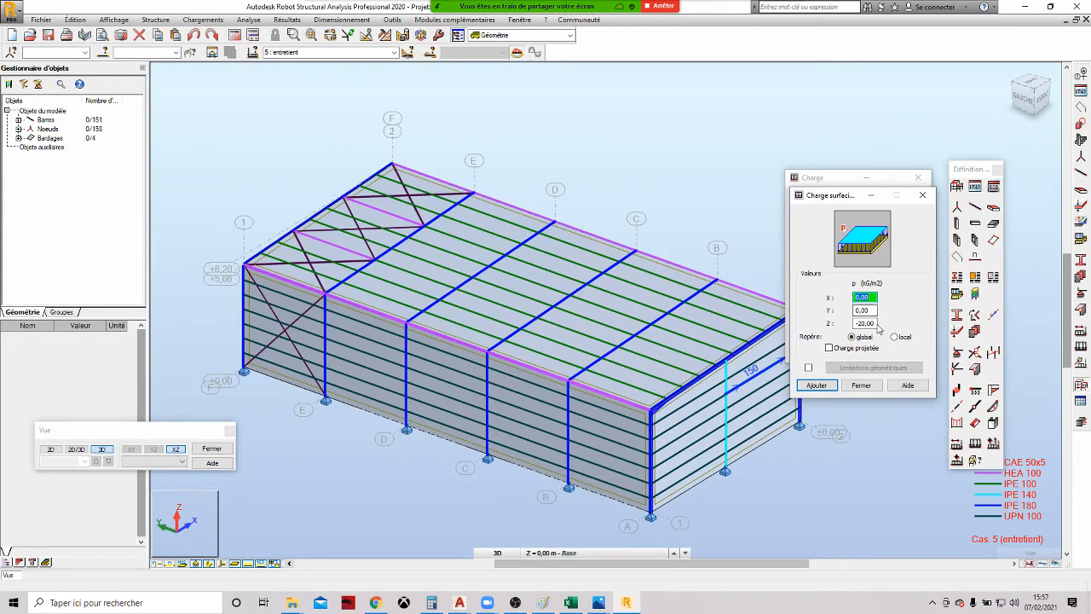
text(-1)
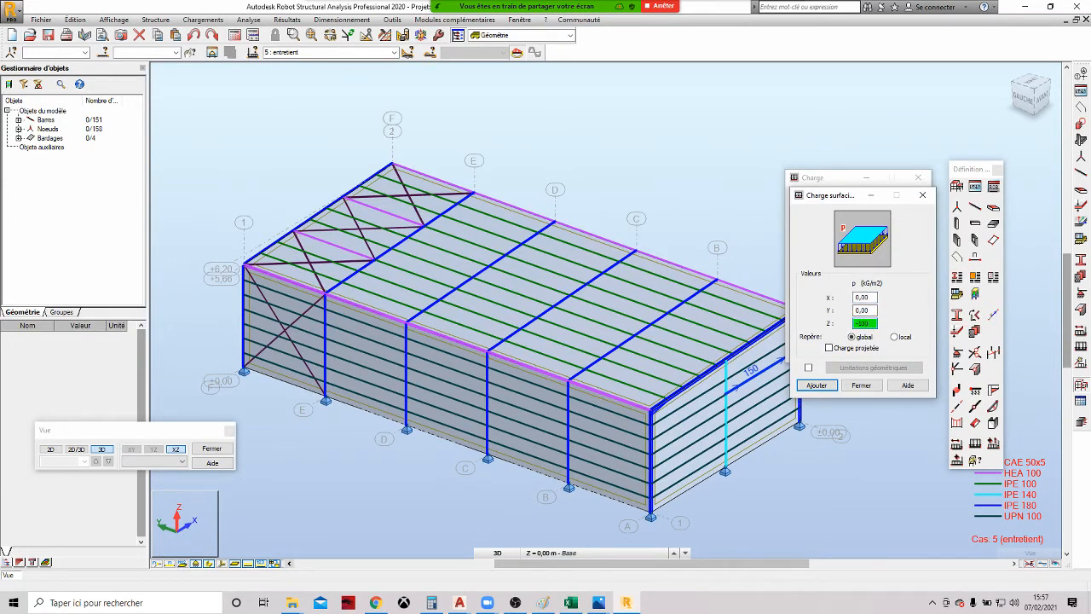
key(Return)
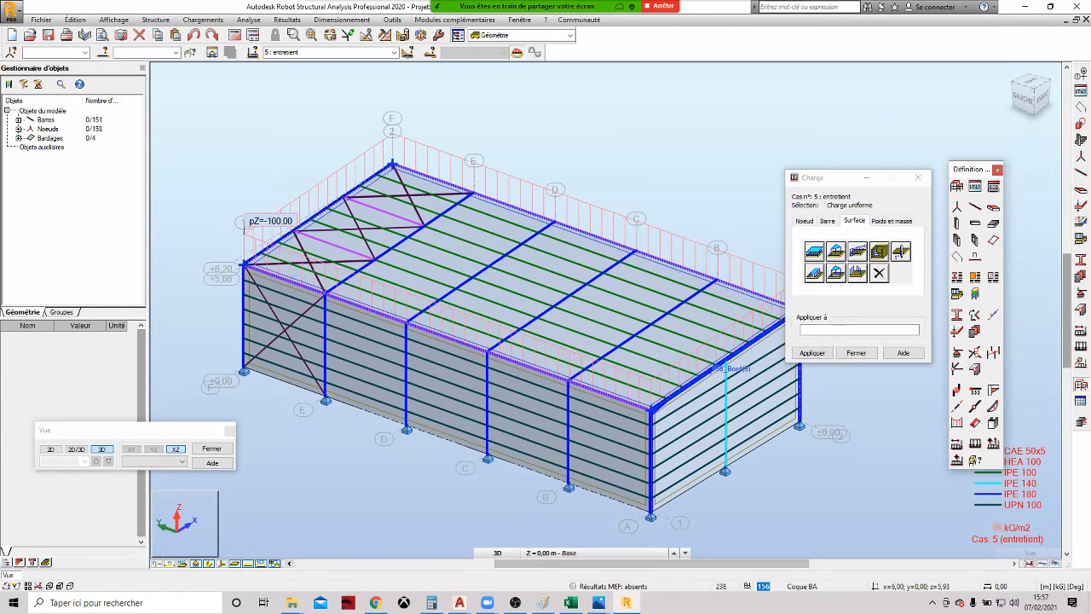
Activate the température load case, move the load dialog clear of the model, and consult the temperature value in Excel before returning to Robot
click(394, 52)
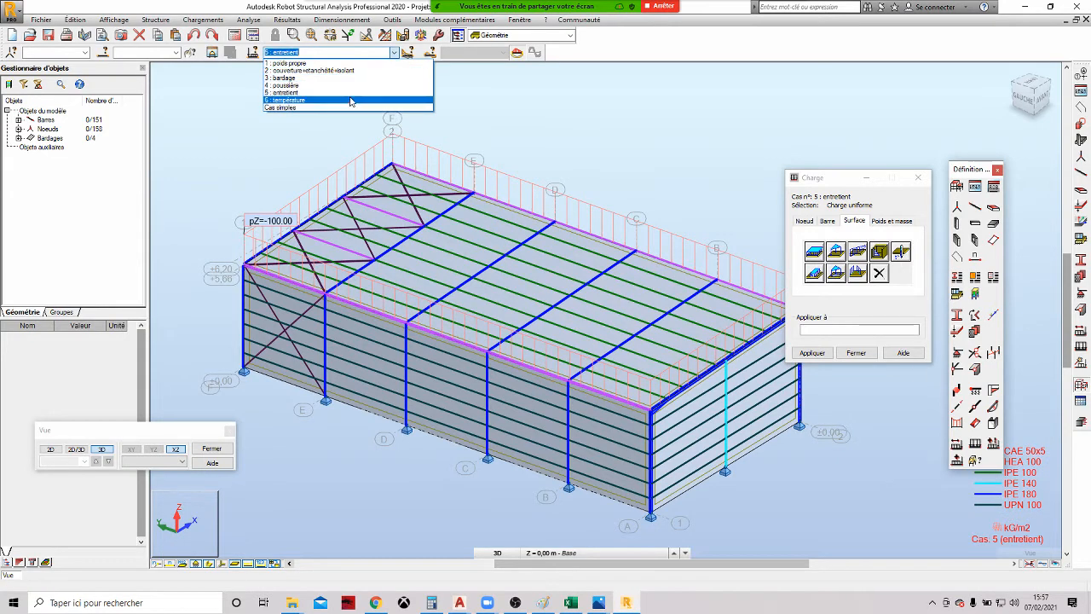
click(349, 101)
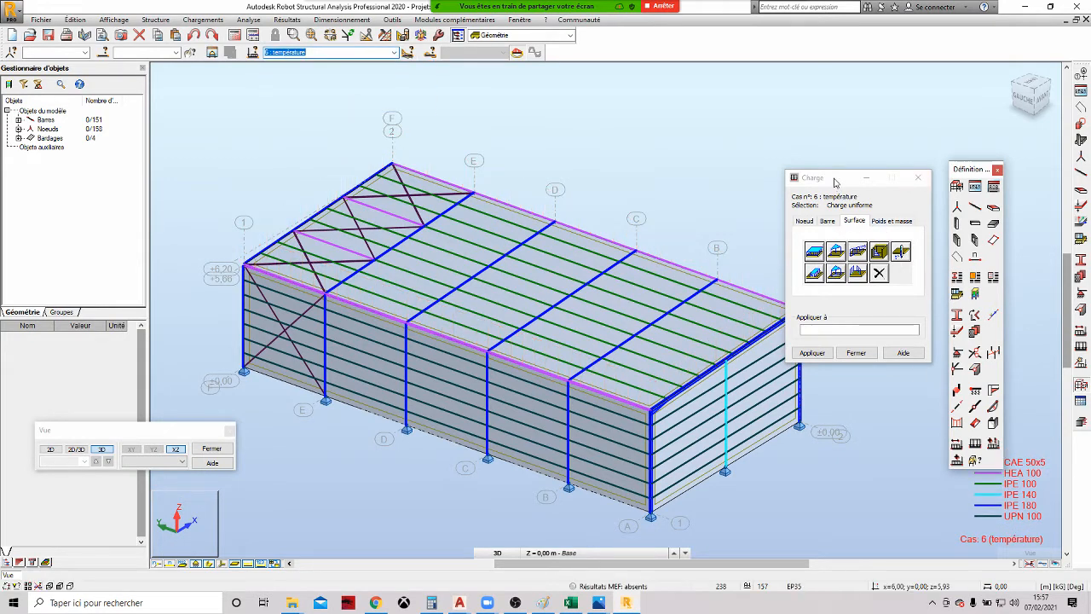
drag(836, 183, 855, 78)
key(alt+Tab)
scroll(673, 395, down, 1)
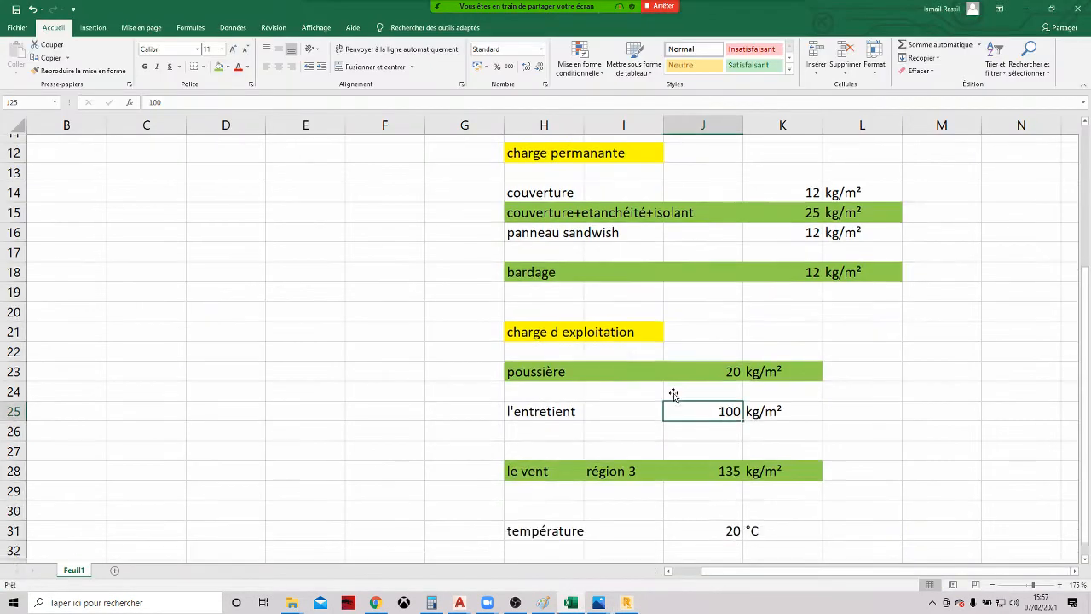
scroll(674, 395, down, 3)
click(706, 316)
key(alt+Tab)
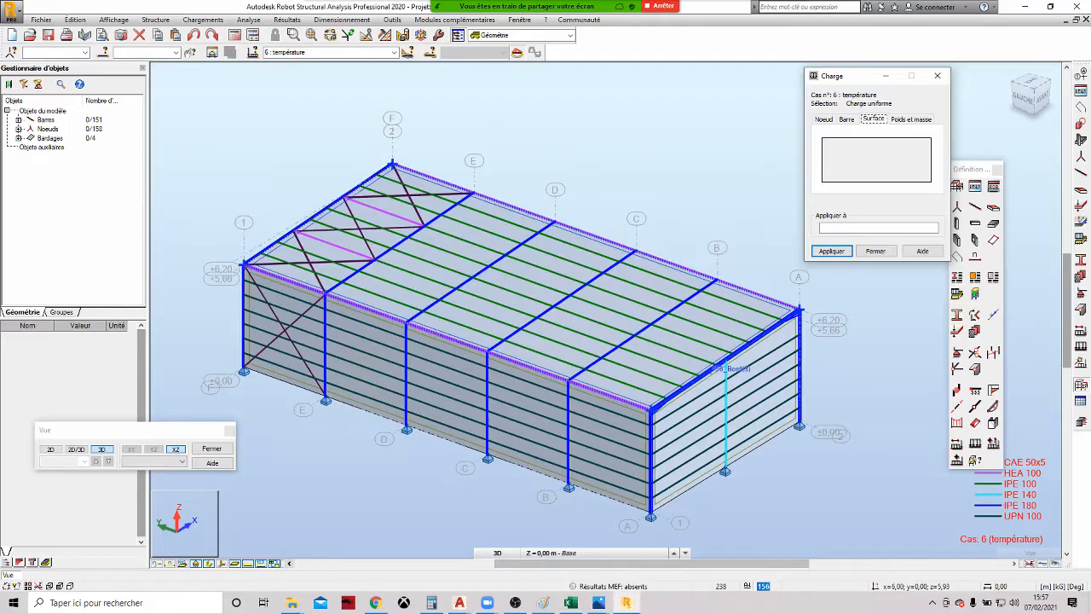
Open the thermal load definition for bars in the température load case
click(826, 120)
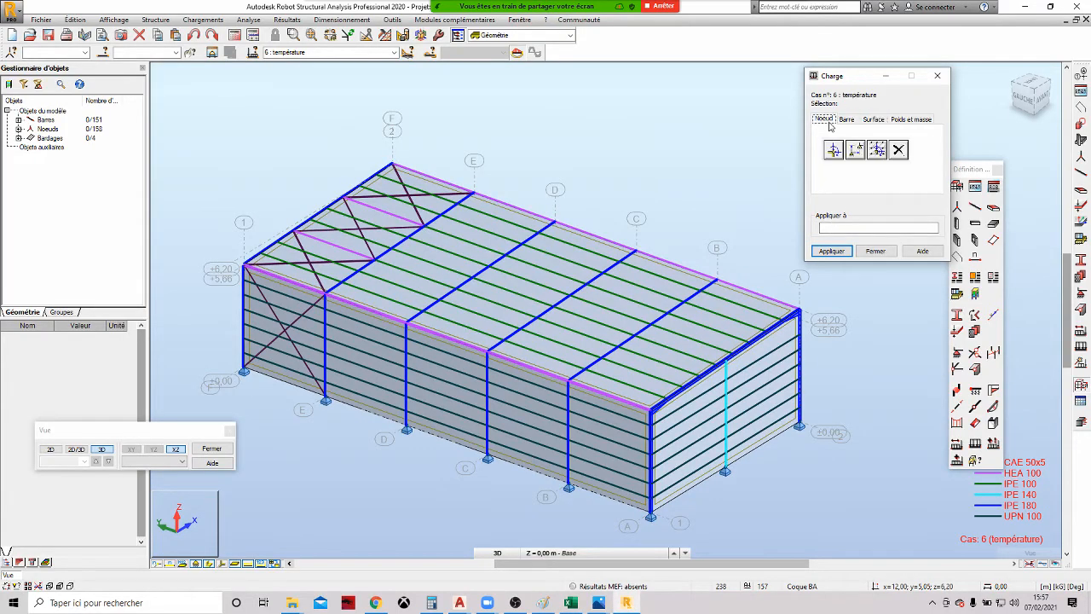
click(846, 120)
click(829, 120)
click(846, 119)
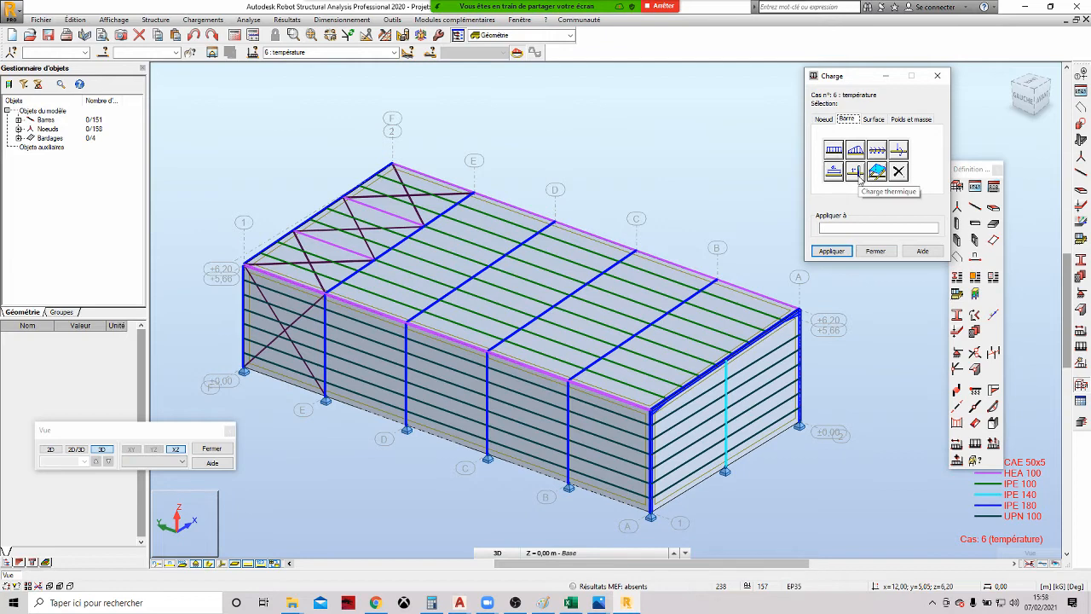
click(856, 172)
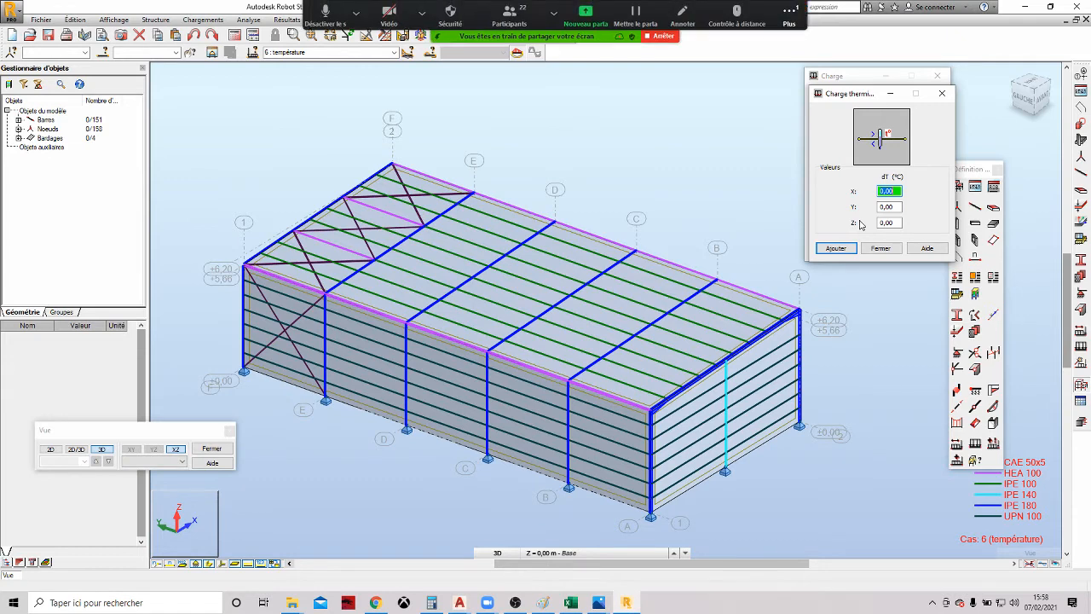
Read the new message in the Zoom meeting chat and close the chat window
click(789, 13)
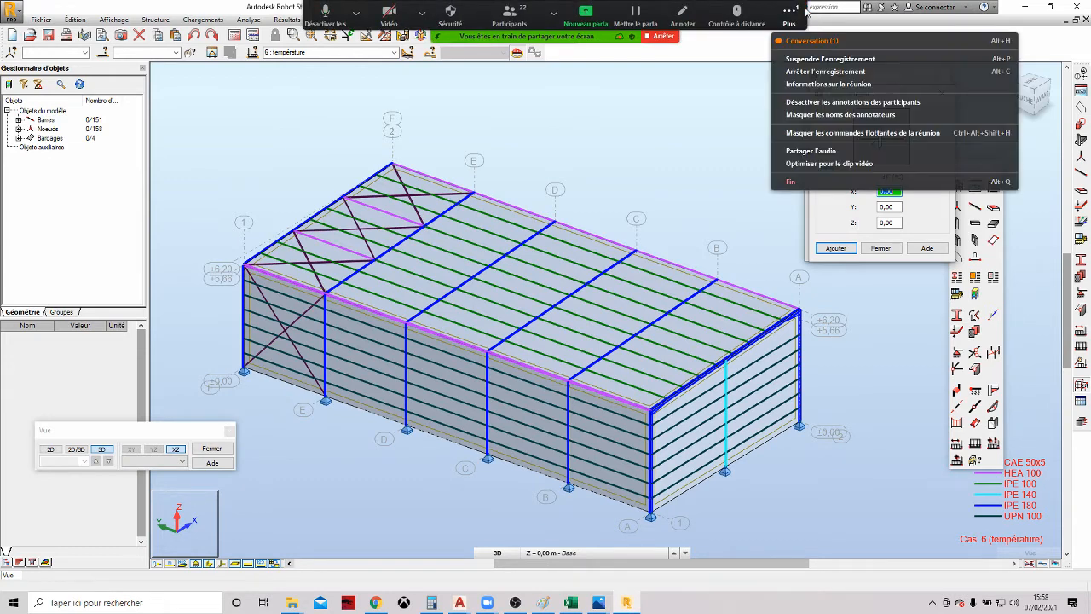
click(806, 41)
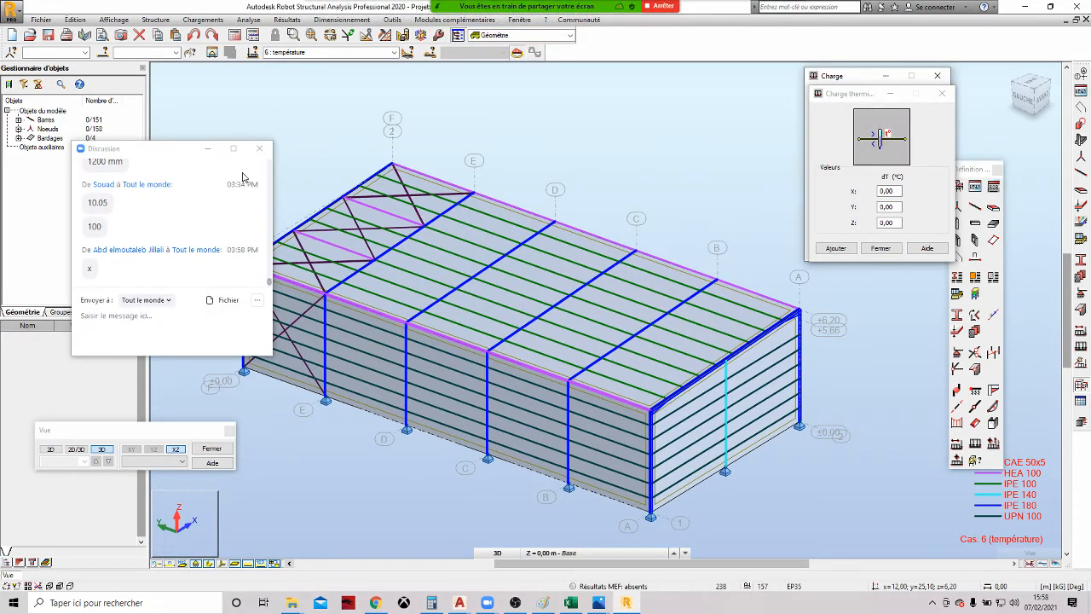
click(259, 149)
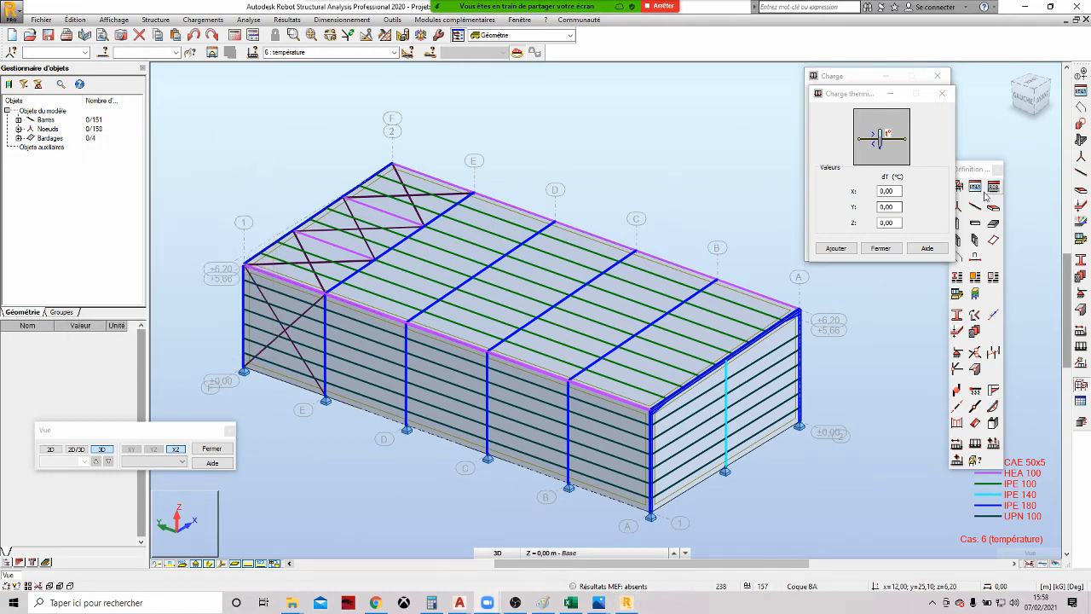
Hide the cladding panels, close the Vue dialog, and display the local axes of the bars
click(238, 563)
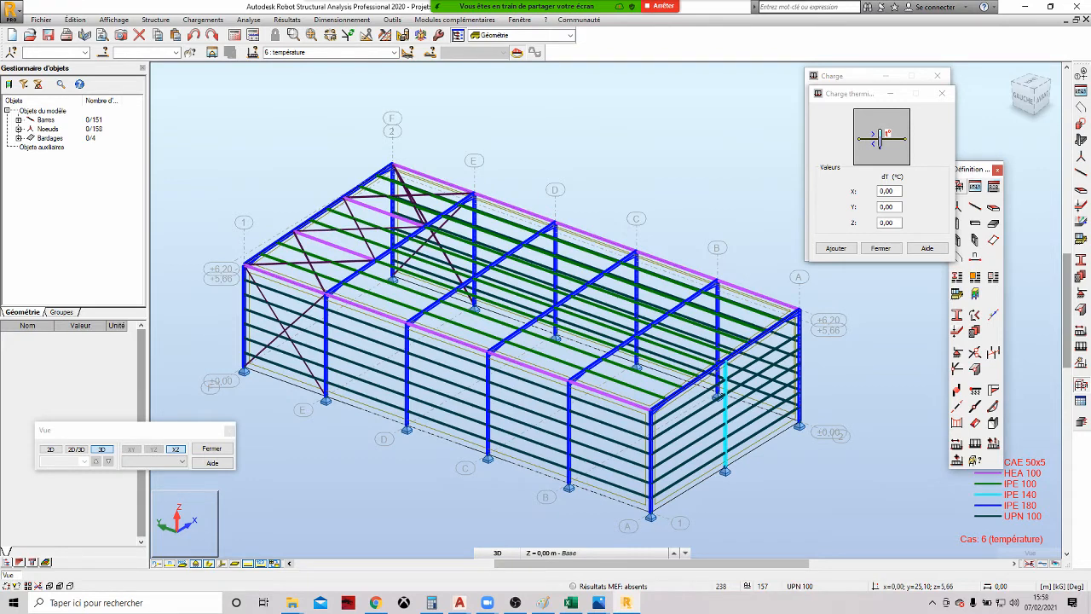
click(231, 431)
scroll(239, 437, down, 2)
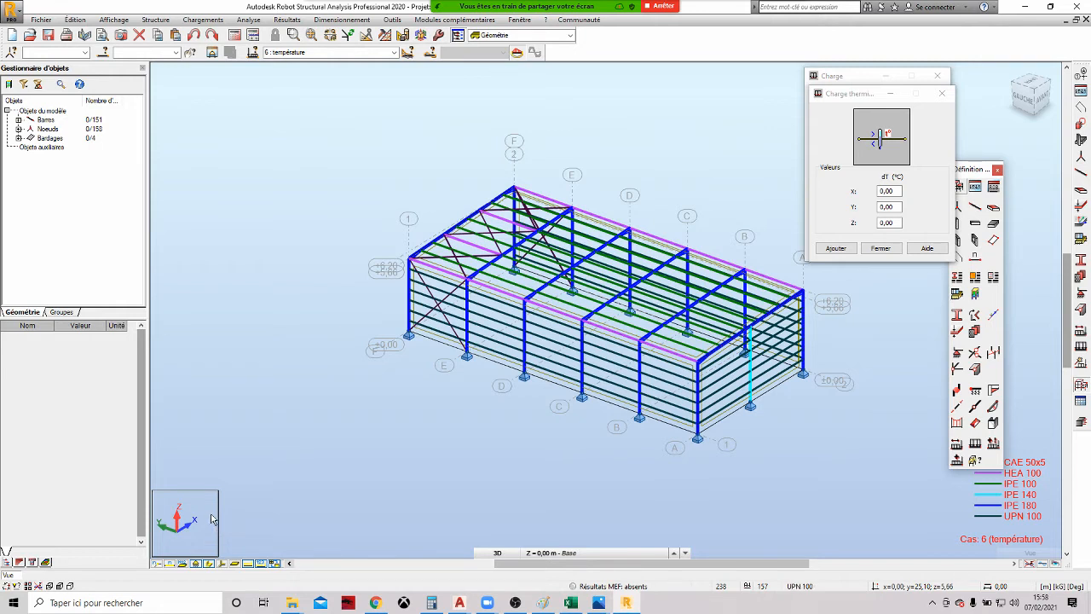
click(223, 565)
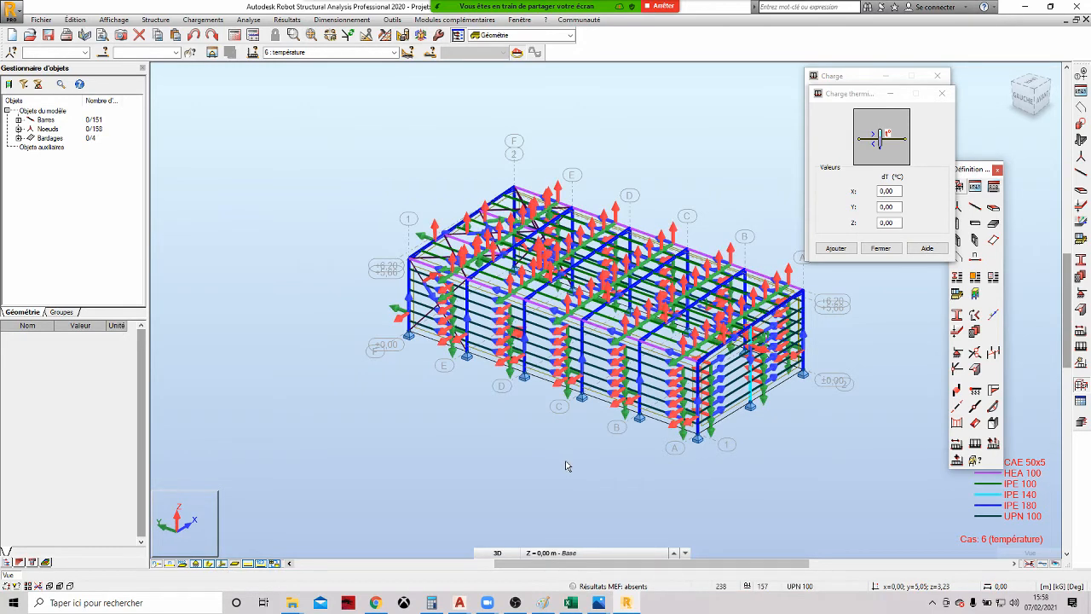
Isolate one UPN 100 side rail of the long wall in its own view, examine its local axes, and return to the full model
scroll(627, 386, up, 6)
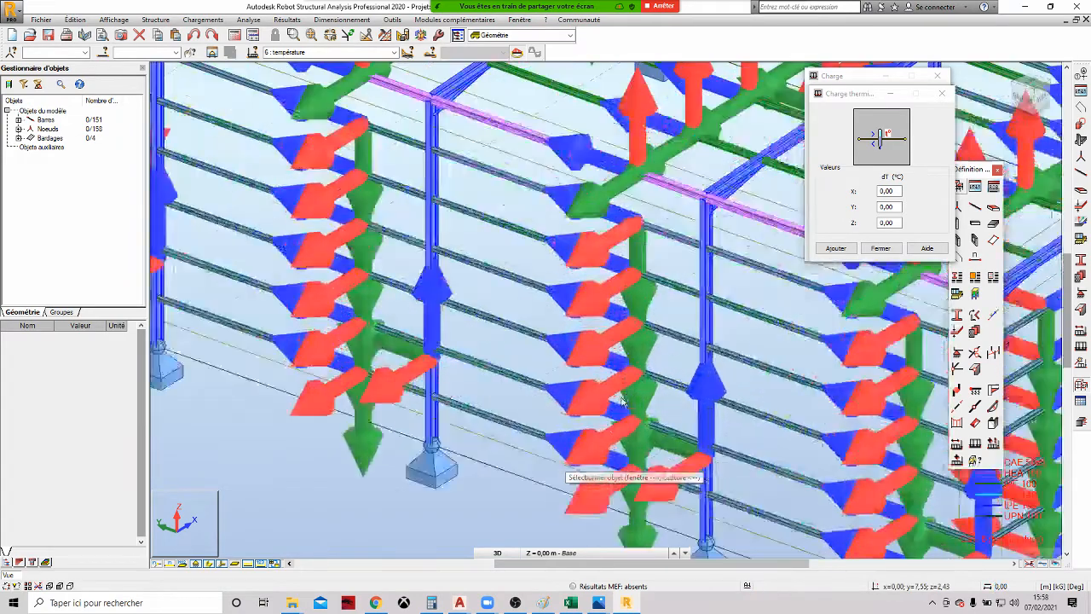
scroll(585, 364, down, 3)
scroll(655, 179, down, 2)
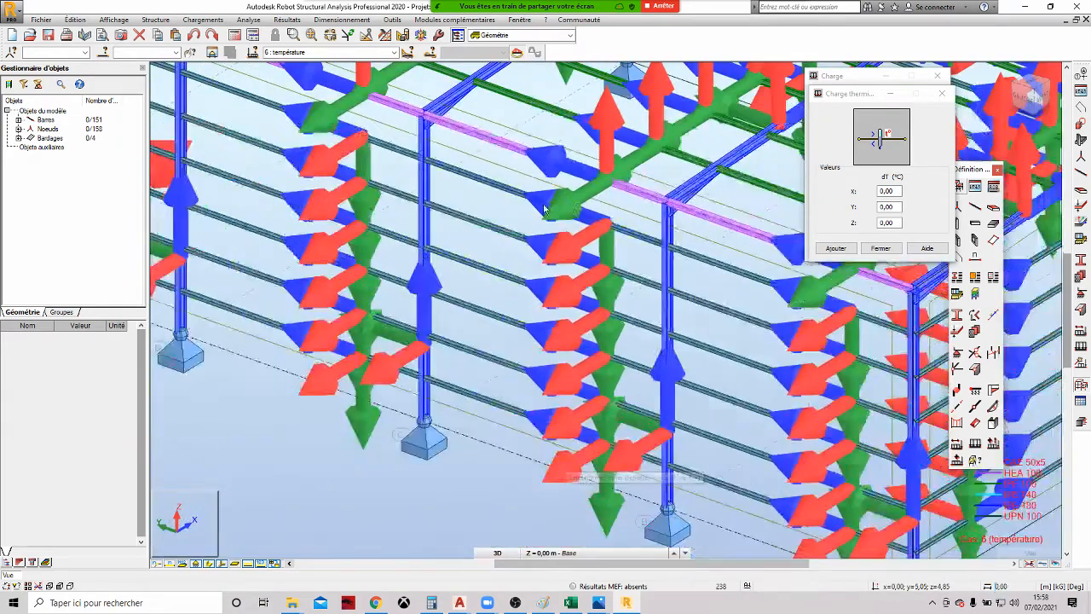
scroll(655, 255, up, 6)
click(653, 254)
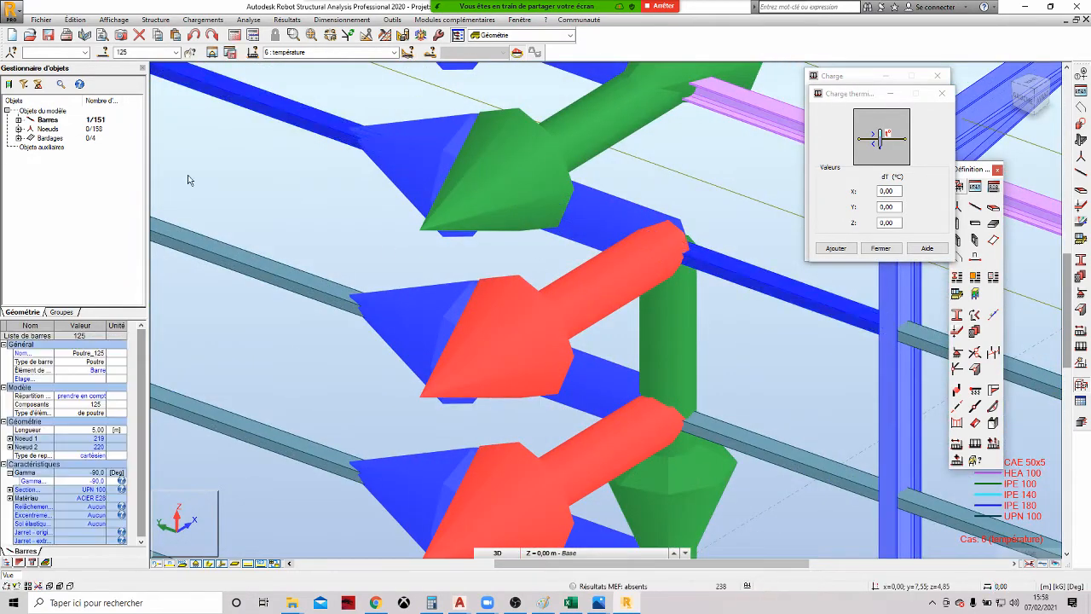
click(230, 53)
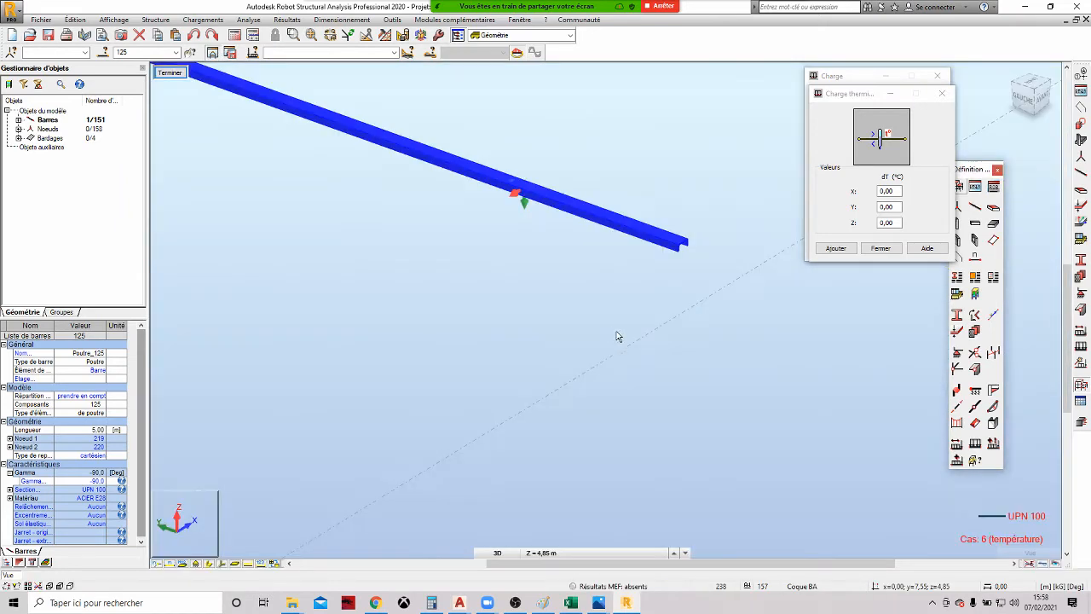
click(561, 329)
scroll(511, 358, up, 2)
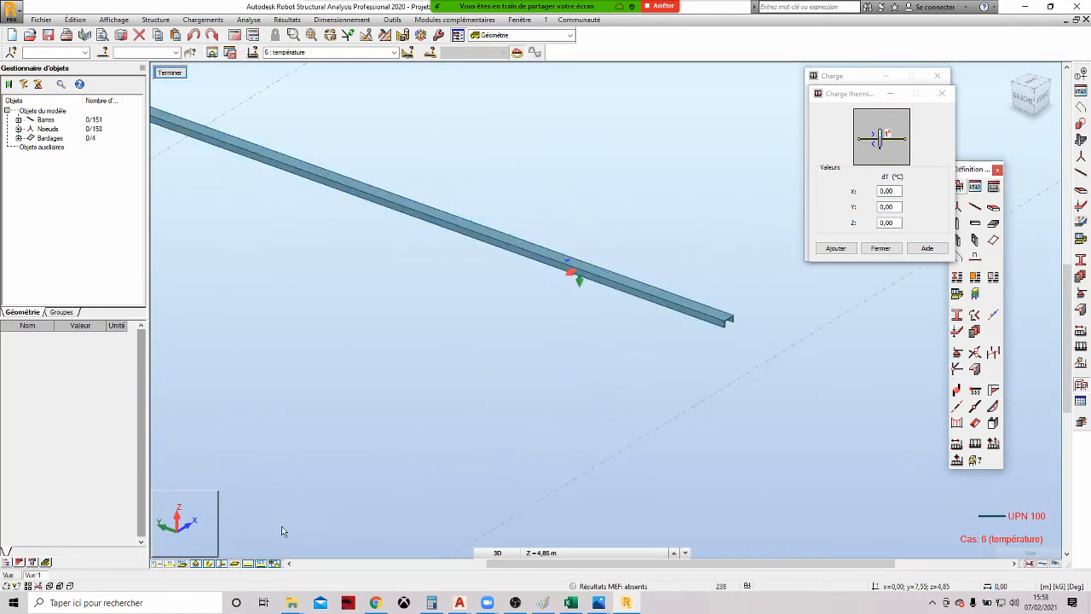
click(223, 565)
click(208, 565)
scroll(588, 378, down, 2)
scroll(545, 281, up, 2)
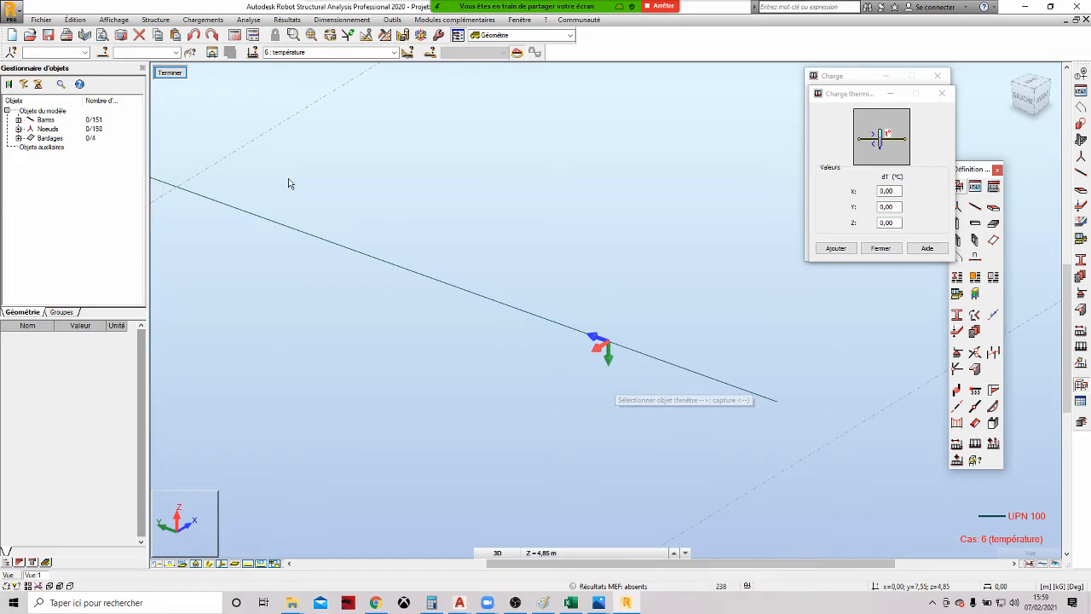
click(170, 73)
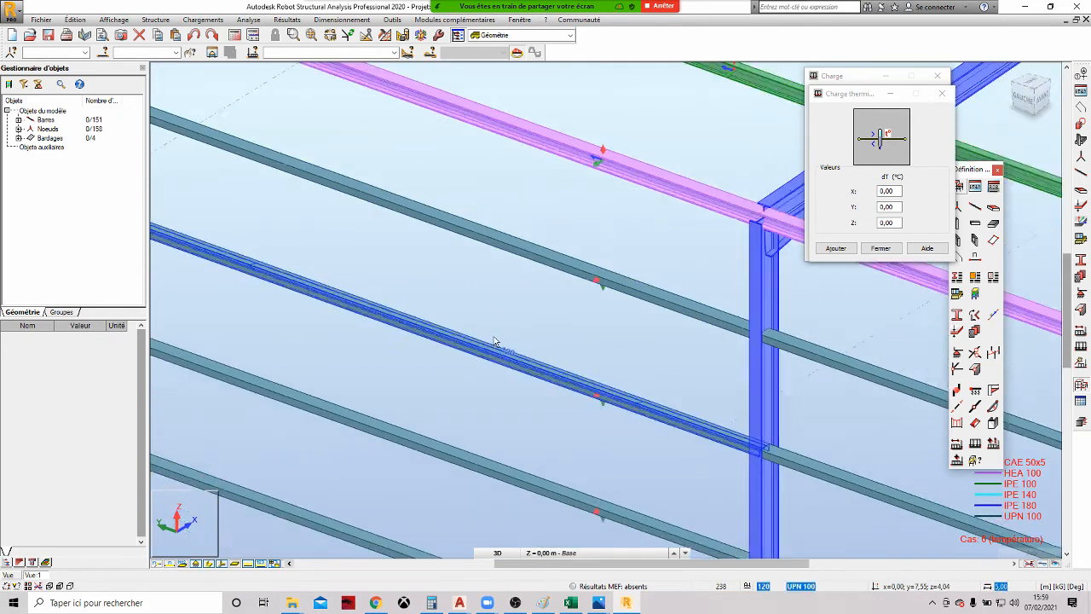
Display the local axes across the full model and examine their directions on the roof bars, side rails and corner column
click(222, 565)
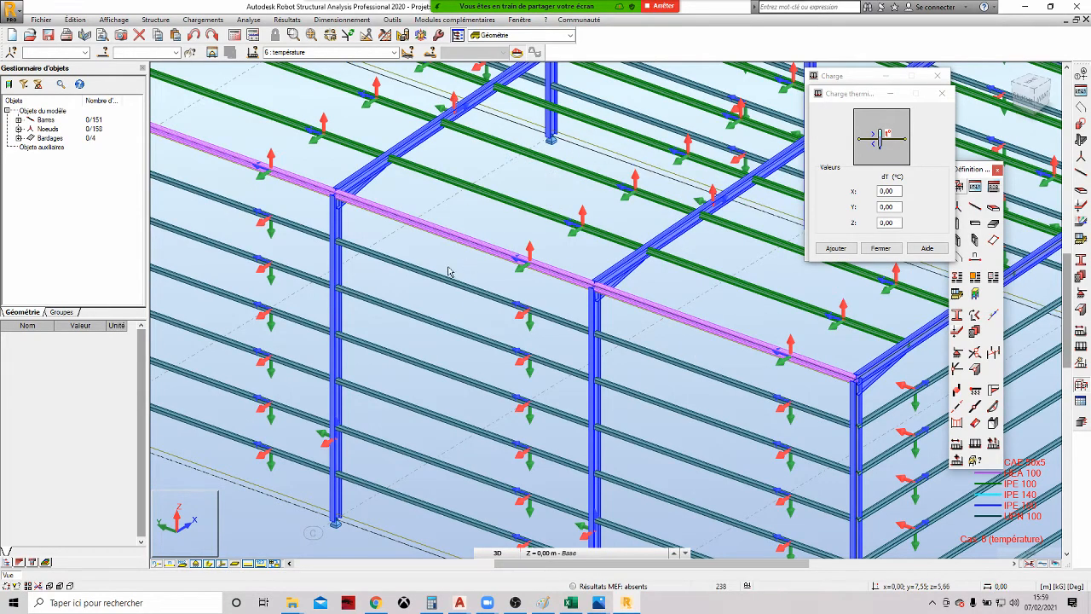
middle_drag(483, 304, 223, 519)
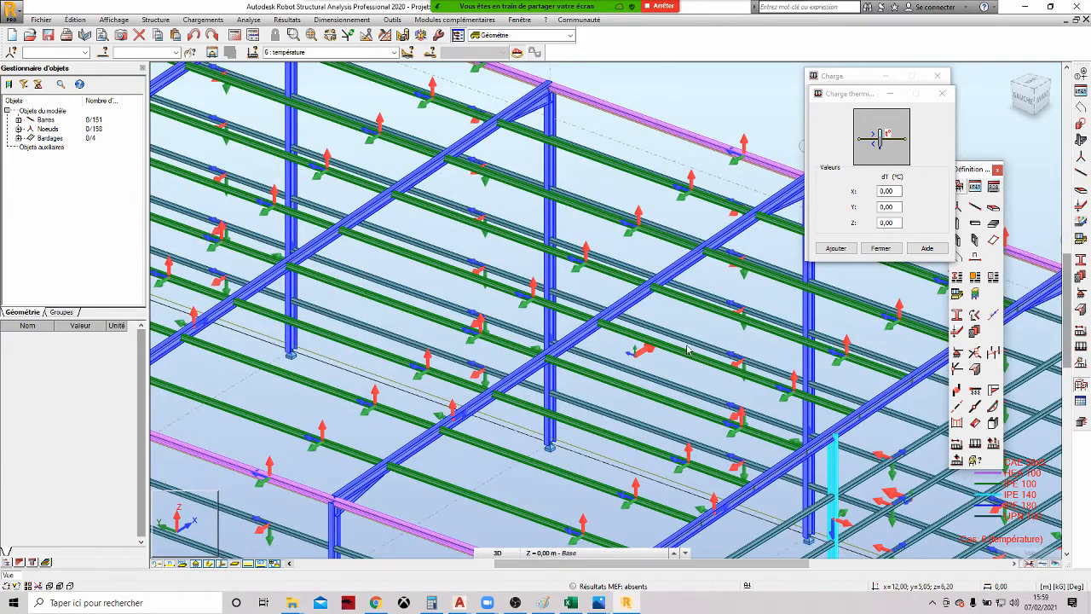
scroll(530, 204, down, 5)
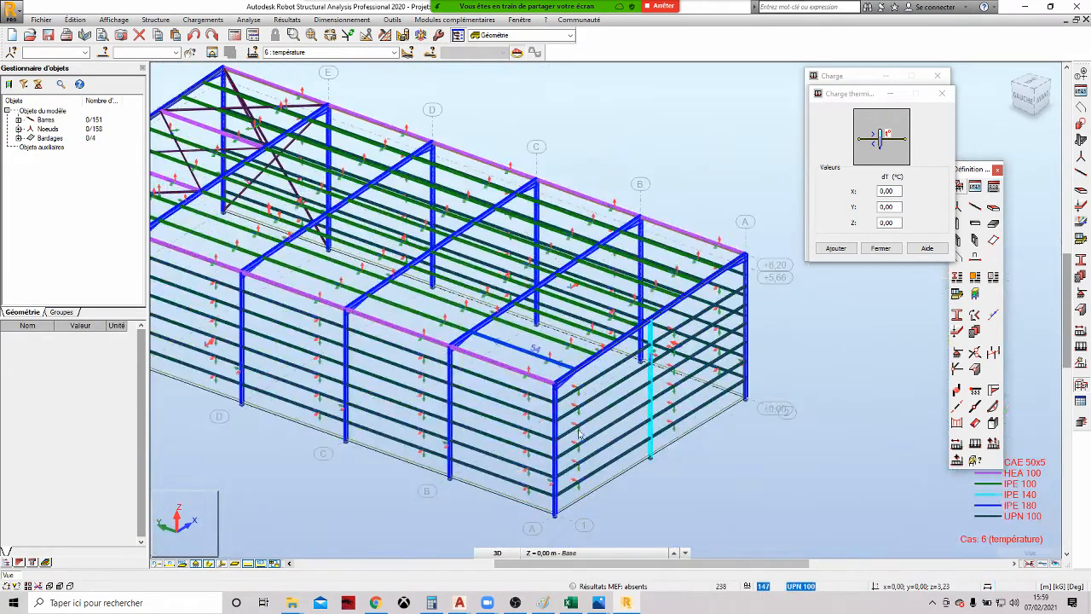
scroll(594, 480, up, 8)
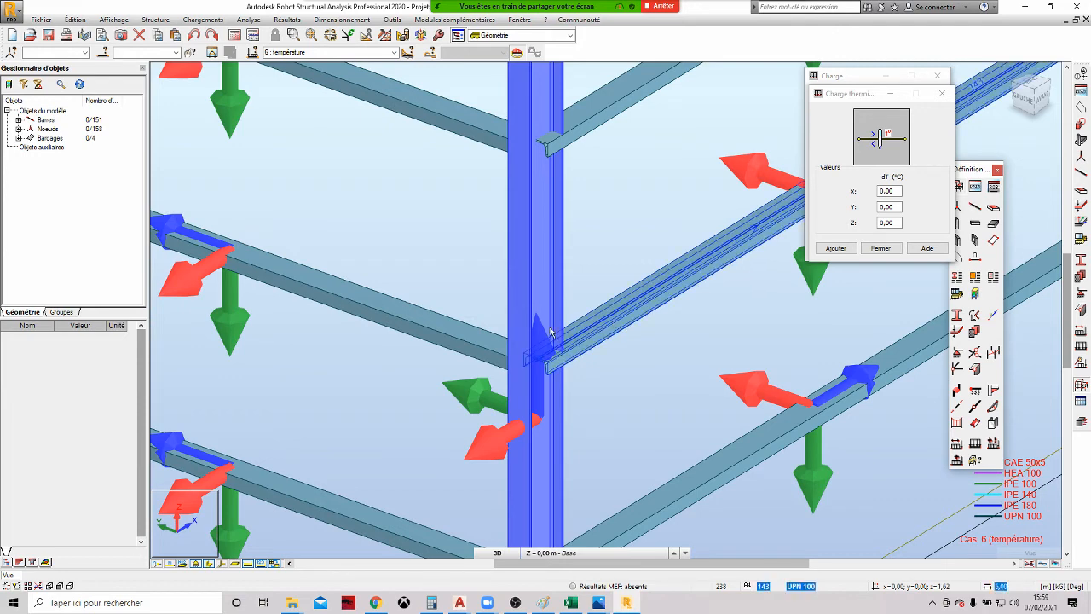
Apply a thermal load of X = 20 °C to all bars of any section, and close the load dialog
click(895, 191)
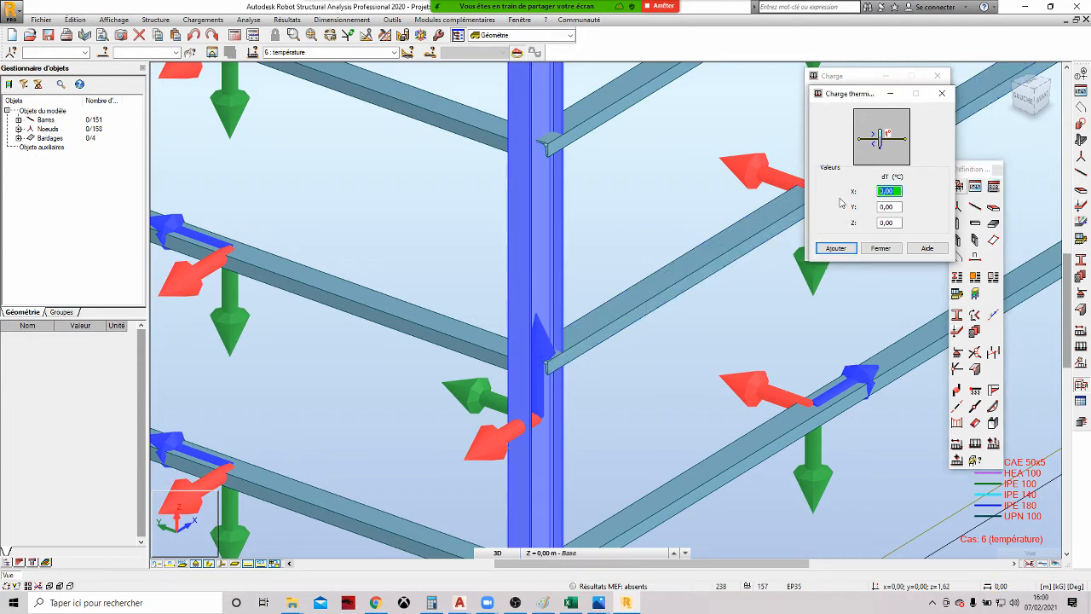
click(837, 248)
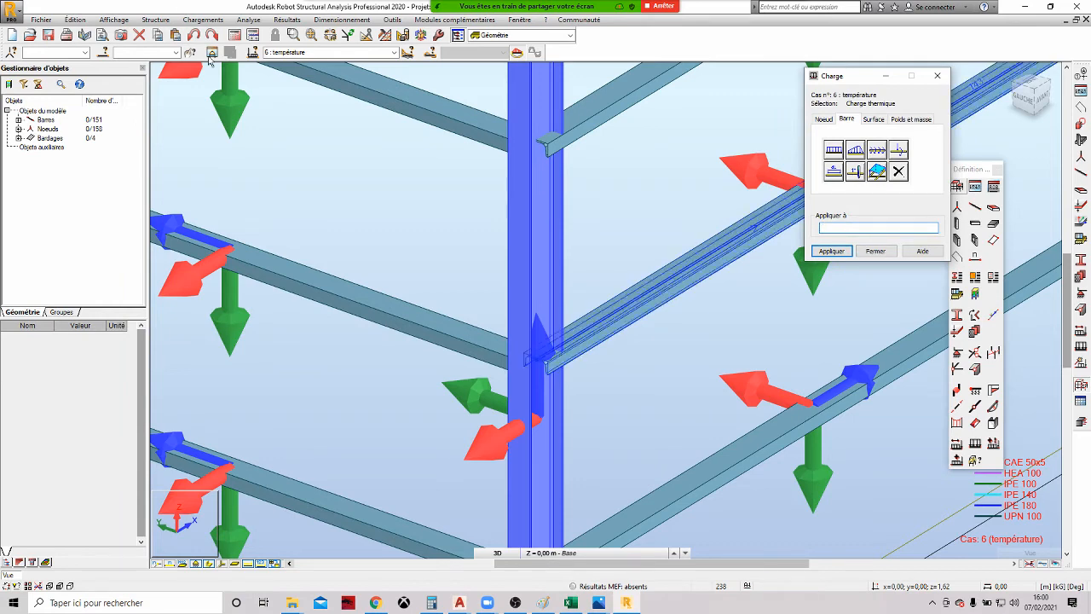
click(103, 53)
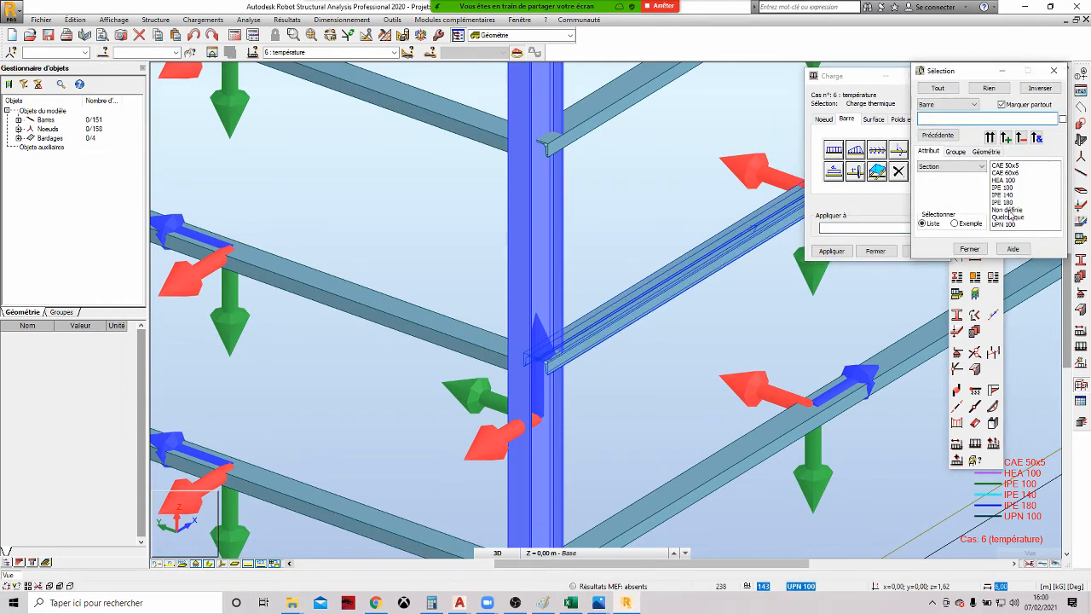
click(1012, 217)
click(993, 137)
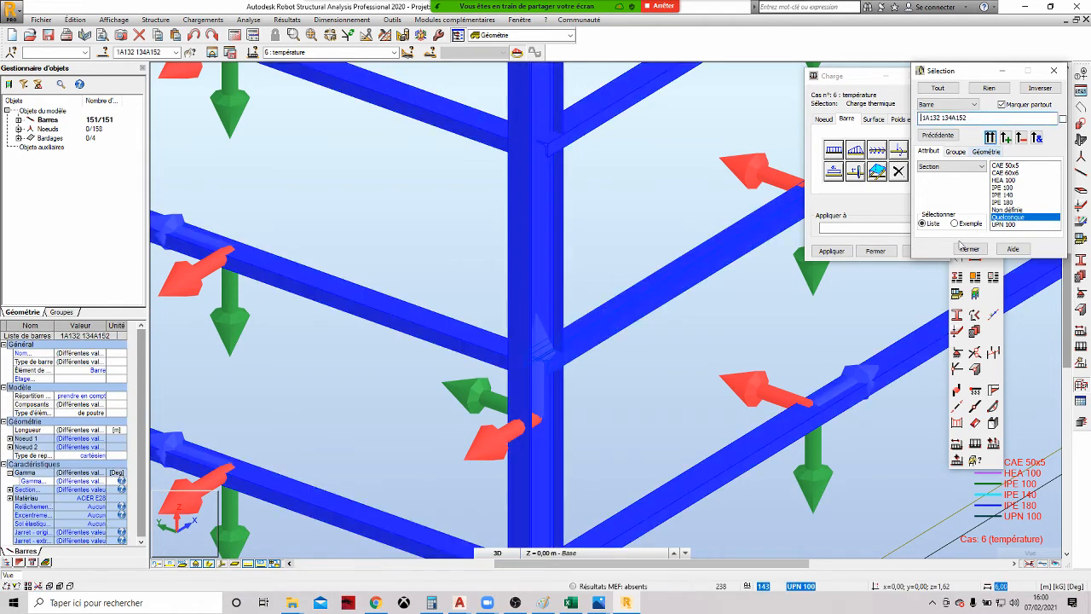
click(969, 249)
click(900, 227)
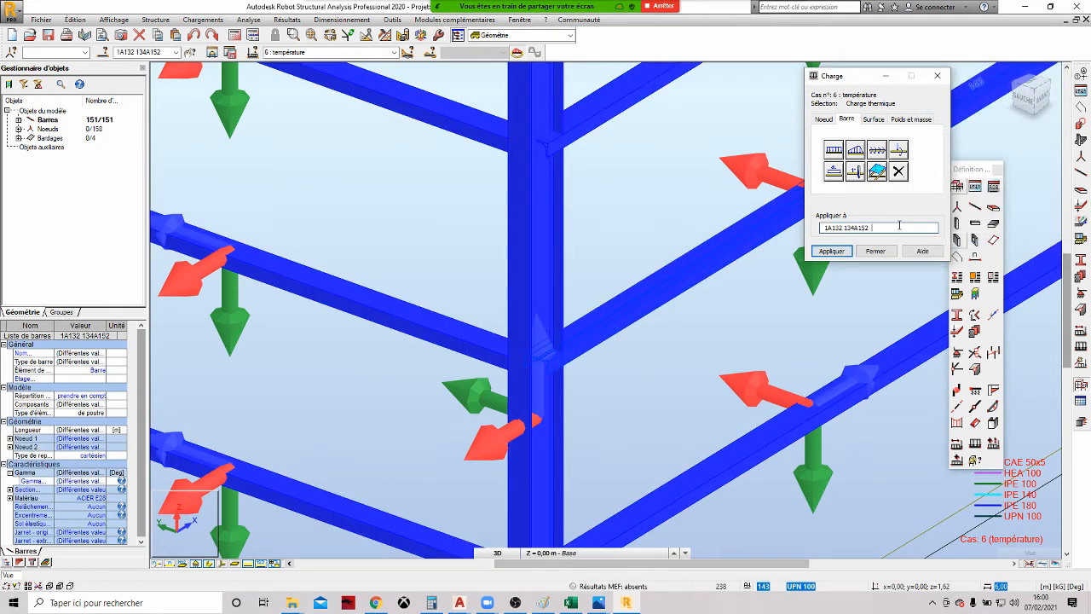
click(831, 251)
click(876, 251)
Clear the bar selection and display the load symbols and values to check the thermal loads on the structure
scroll(735, 271, down, 10)
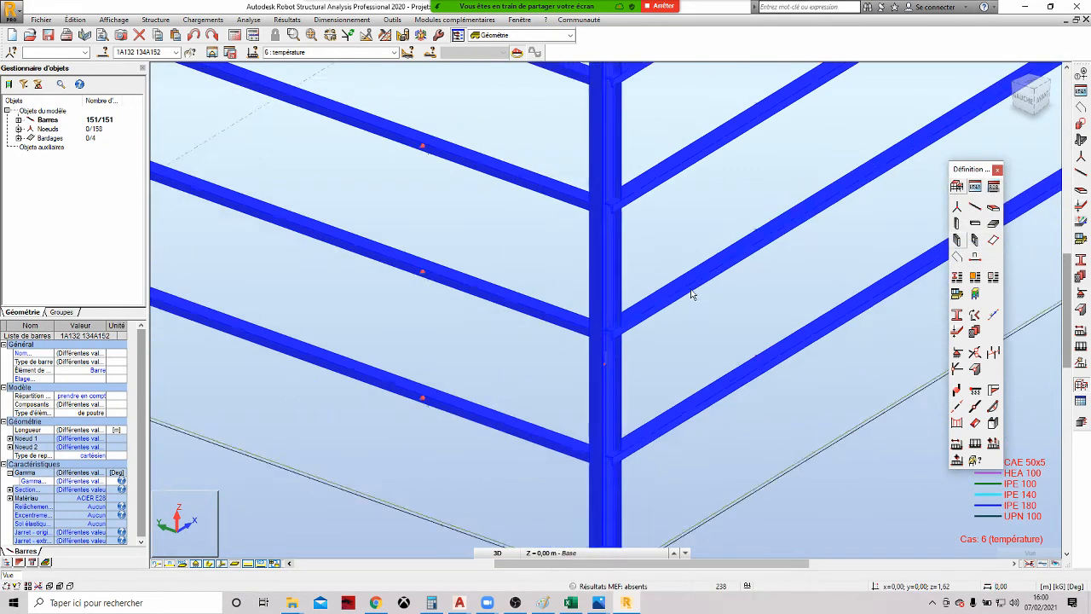
scroll(684, 249, down, 8)
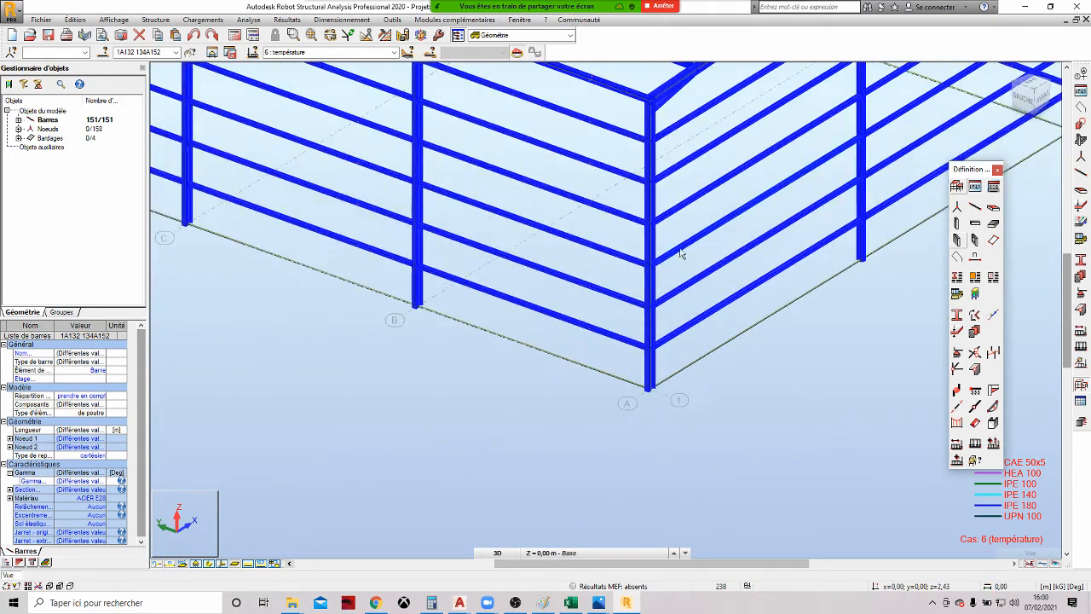
scroll(678, 300, down, 3)
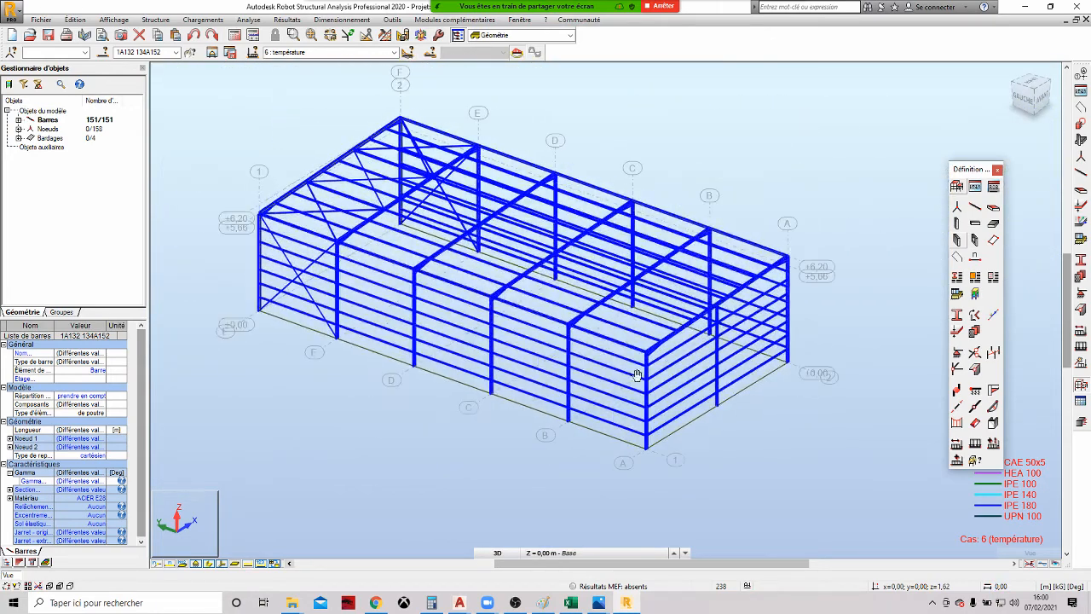
click(726, 156)
click(247, 564)
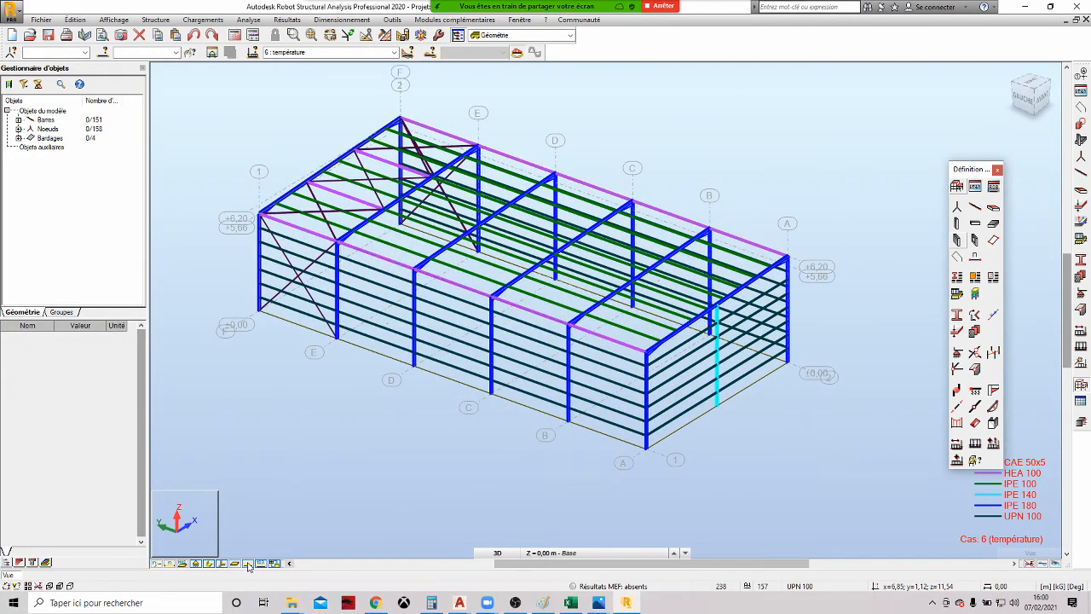
scroll(741, 380, up, 3)
scroll(740, 380, up, 2)
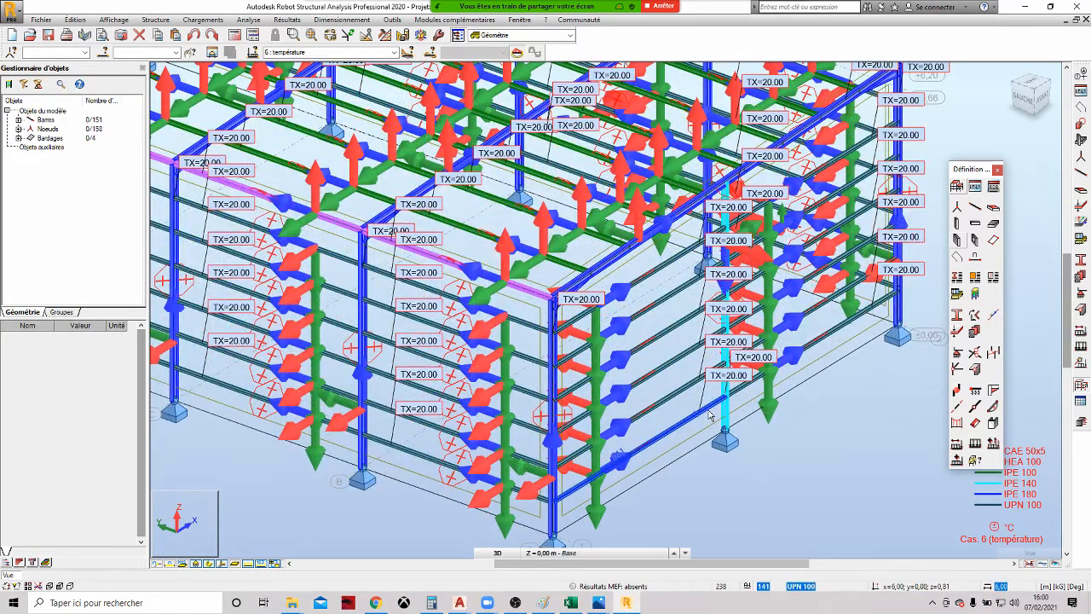
scroll(709, 416, down, 3)
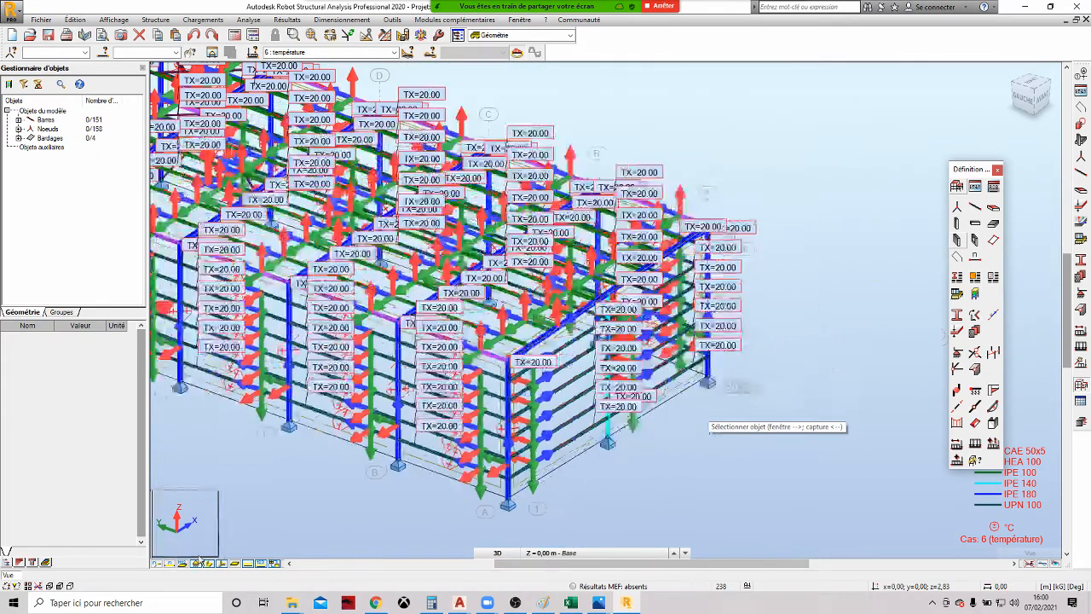
Hide the load values and load symbols in the 3D view
click(258, 566)
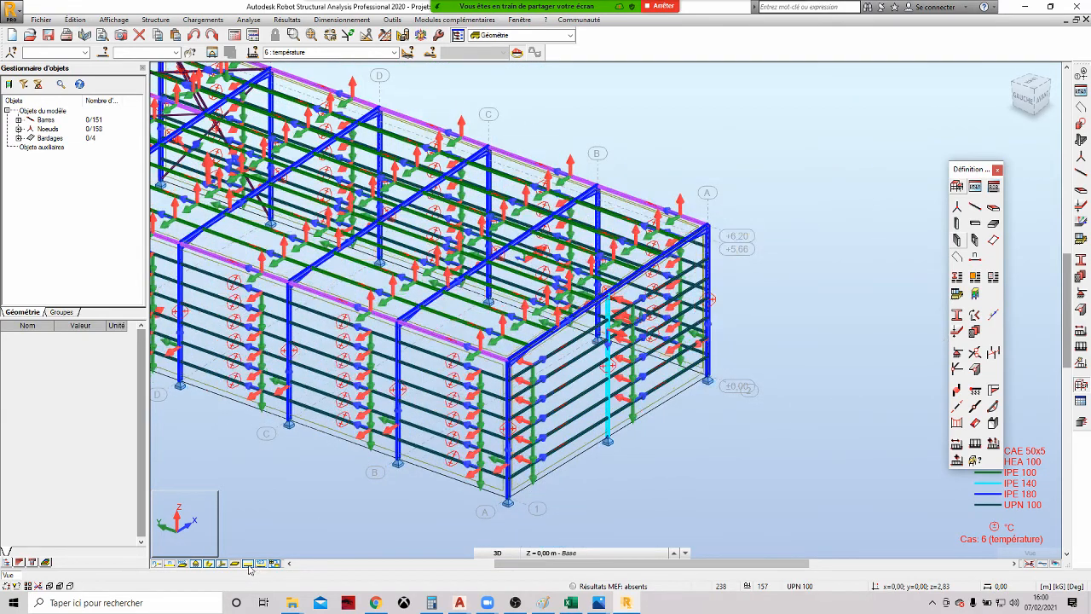
click(249, 565)
scroll(512, 323, down, 4)
scroll(463, 170, up, 3)
middle_drag(463, 170, 502, 168)
Hide the local axes of the bars and show the cladding panels again
click(221, 564)
scroll(418, 367, down, 4)
scroll(390, 414, up, 3)
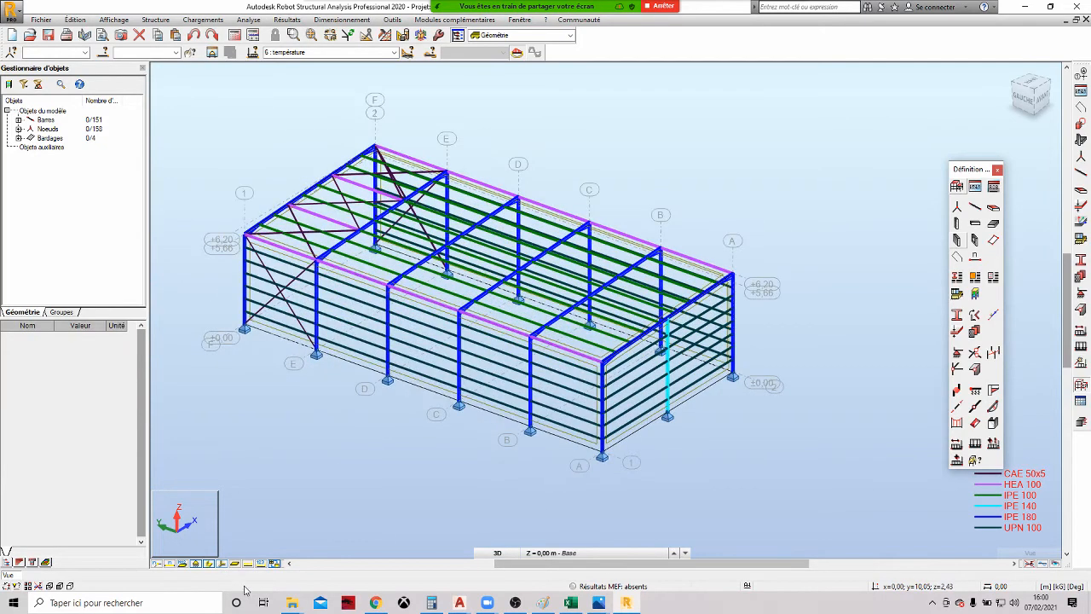
click(237, 565)
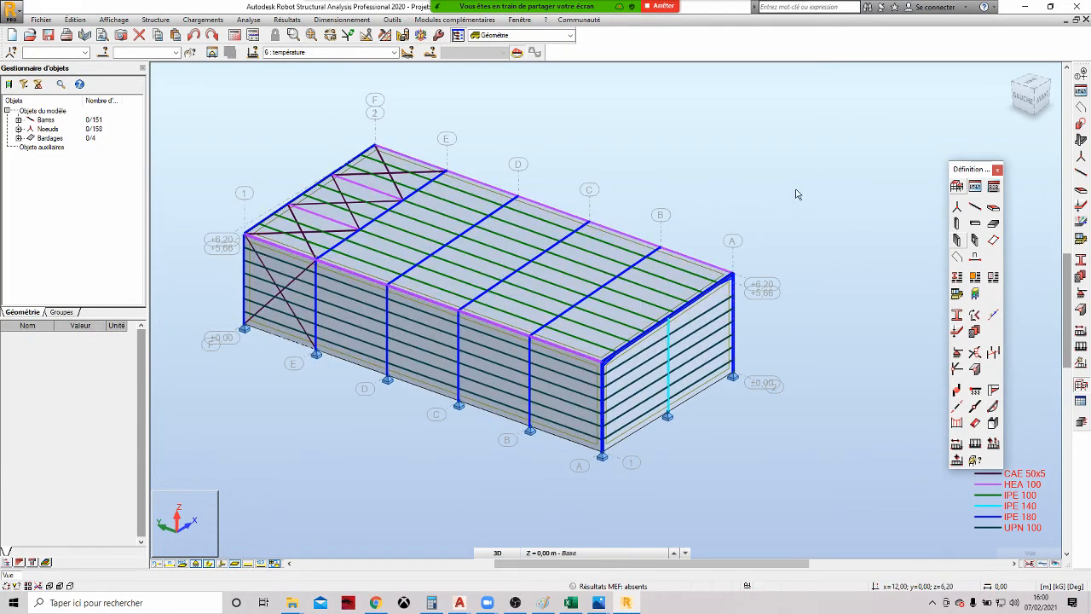